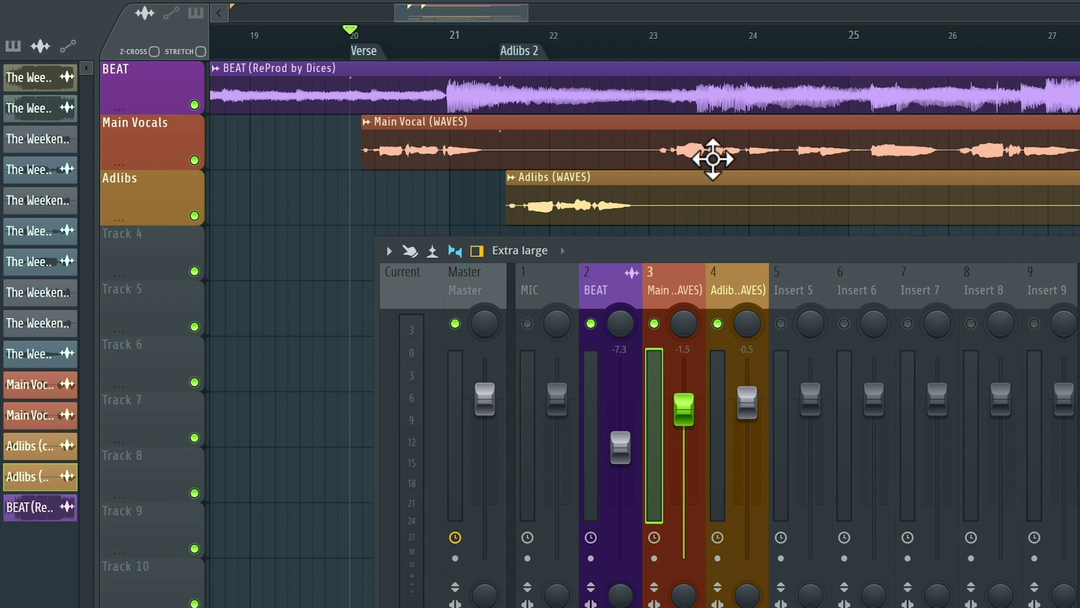
Step: Check the Main Vocal clip's mixer track assignment and view the StudioRack plugin chain on the Main Vocals insert
{"action": "double_click", "coordinate": [477, 167]}
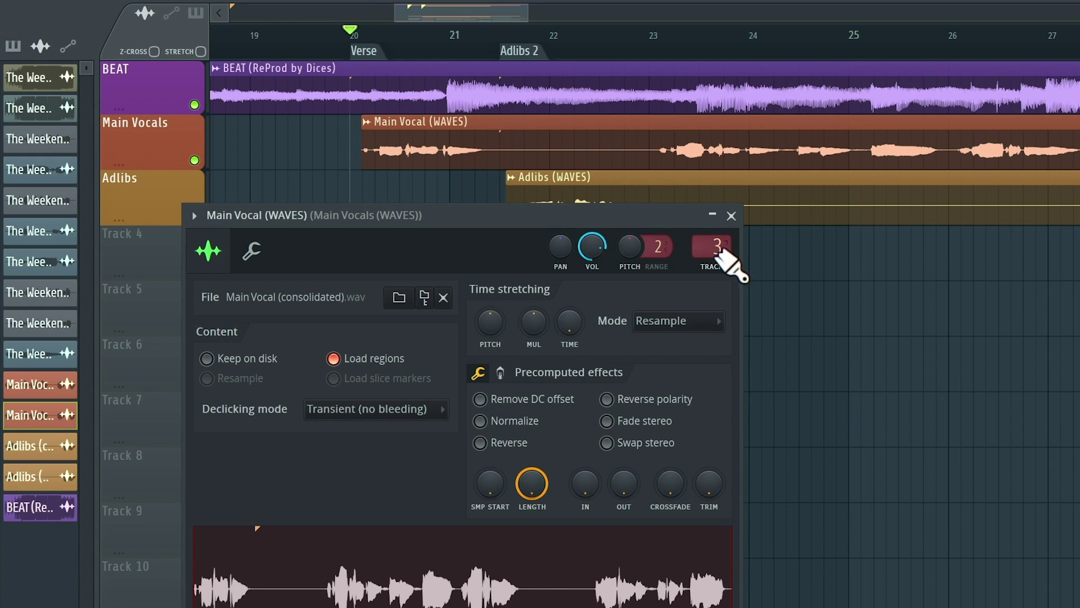
{"action": "left_click", "coordinate": [1074, 2]}
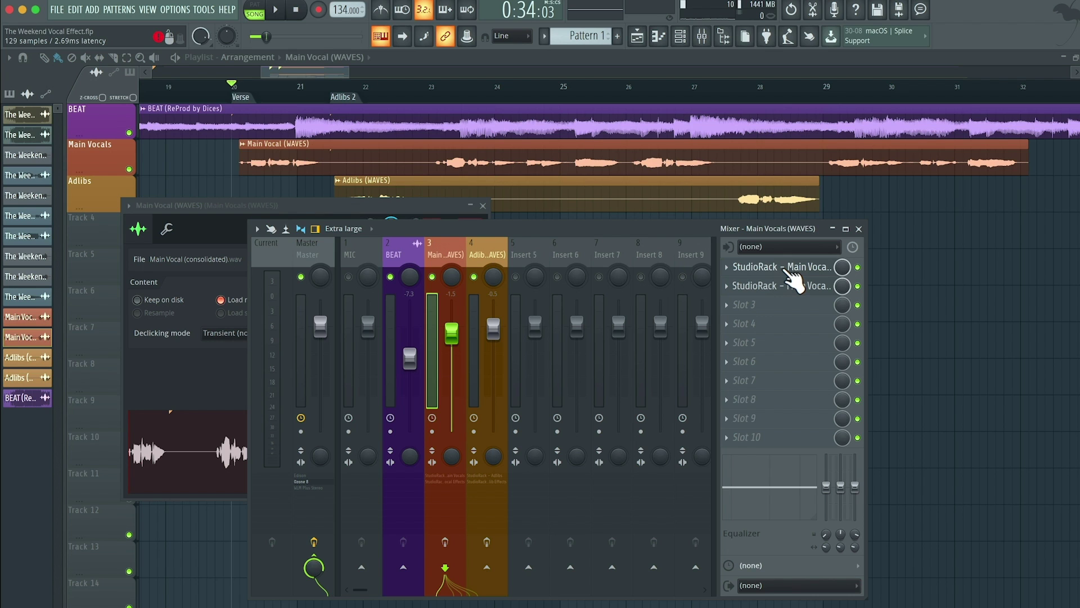
{"action": "left_click", "coordinate": [793, 270]}
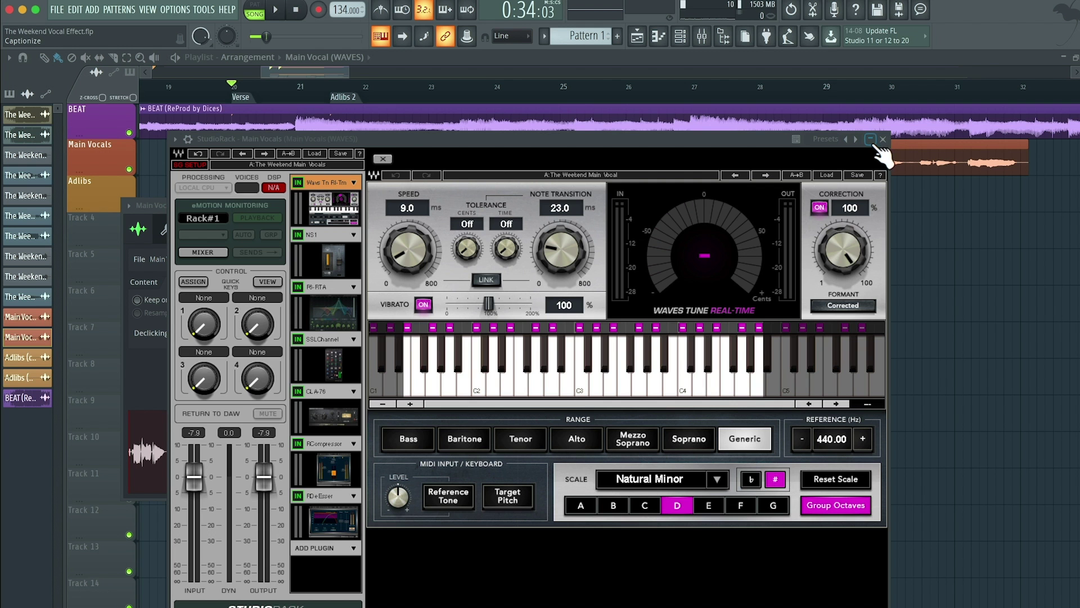
{"action": "left_click", "coordinate": [885, 143]}
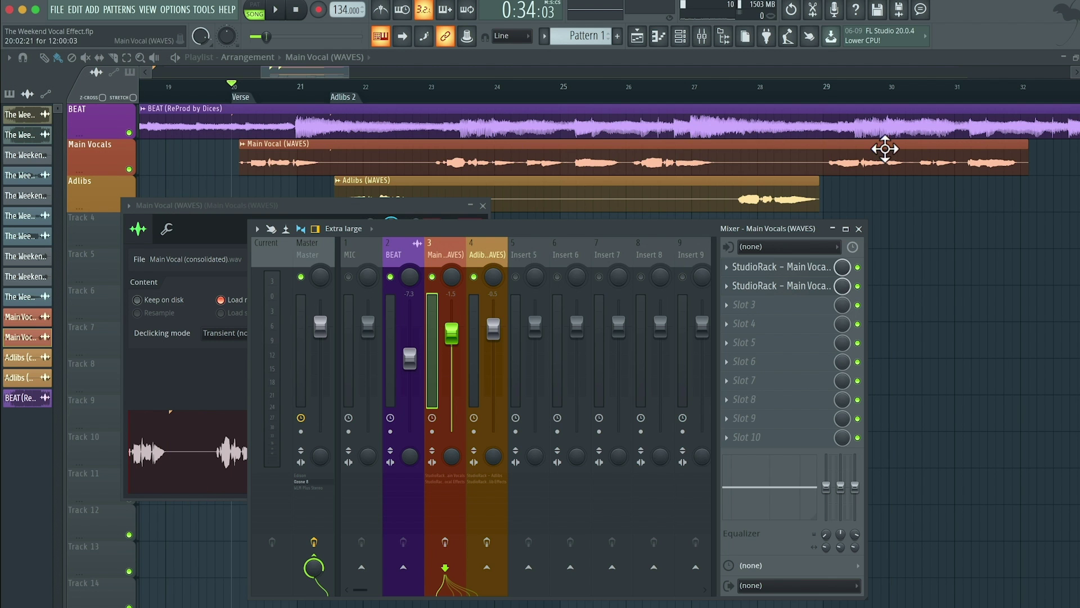
Step: Bypass every plugin after Waves Tune Real-Time in the Main Vocals StudioRack, from NS1 through RDeEsser
{"action": "left_click", "coordinate": [793, 285]}
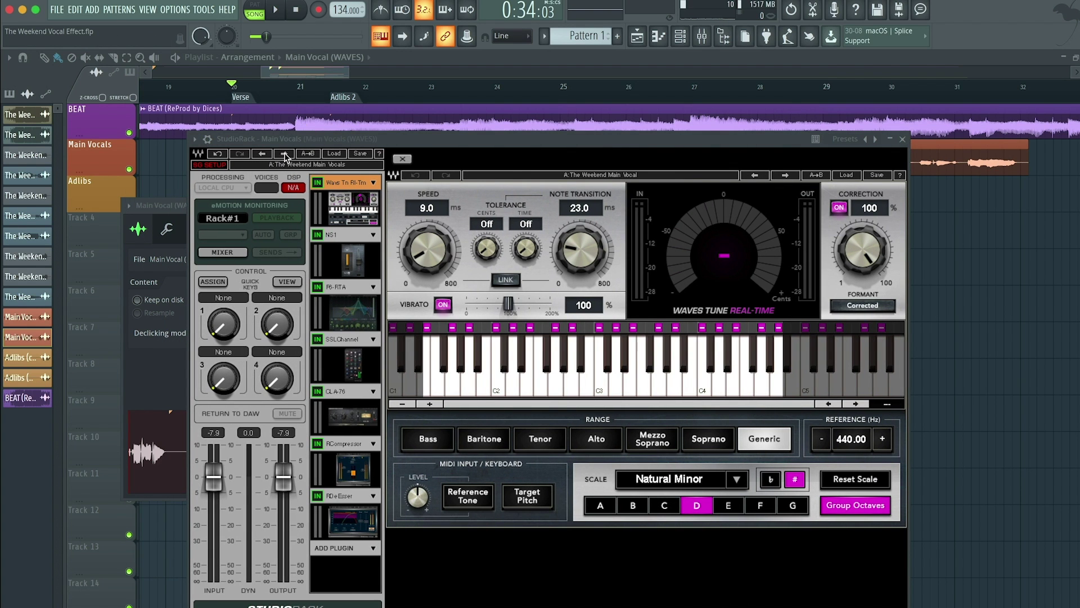
{"action": "left_click_drag", "start_coordinate": [336, 138], "coordinate": [331, 137]}
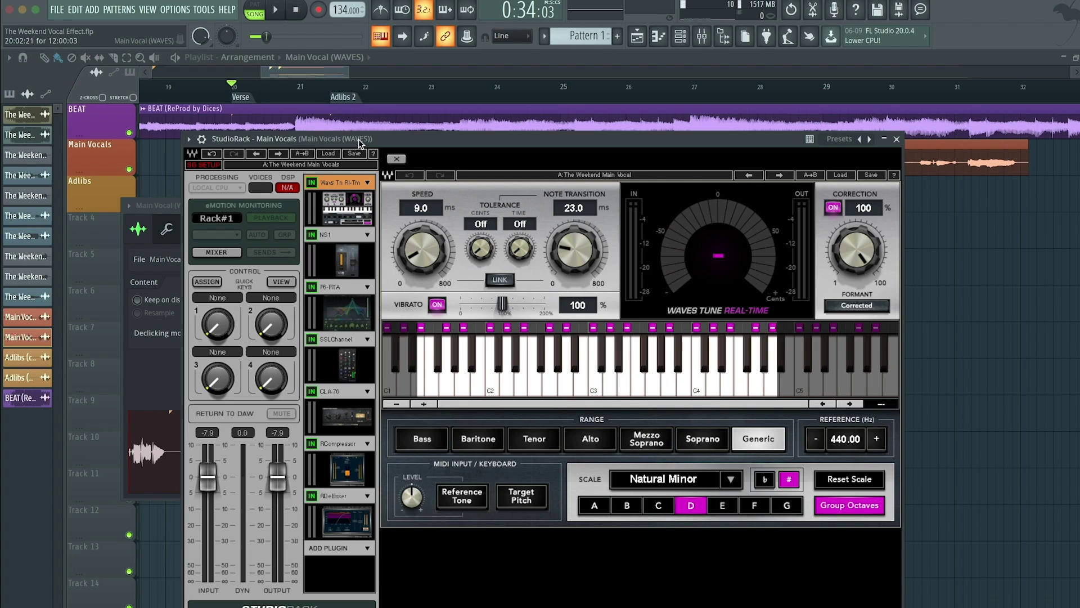
{"action": "left_click", "coordinate": [311, 234]}
{"action": "left_click", "coordinate": [312, 287]}
{"action": "left_click", "coordinate": [312, 338]}
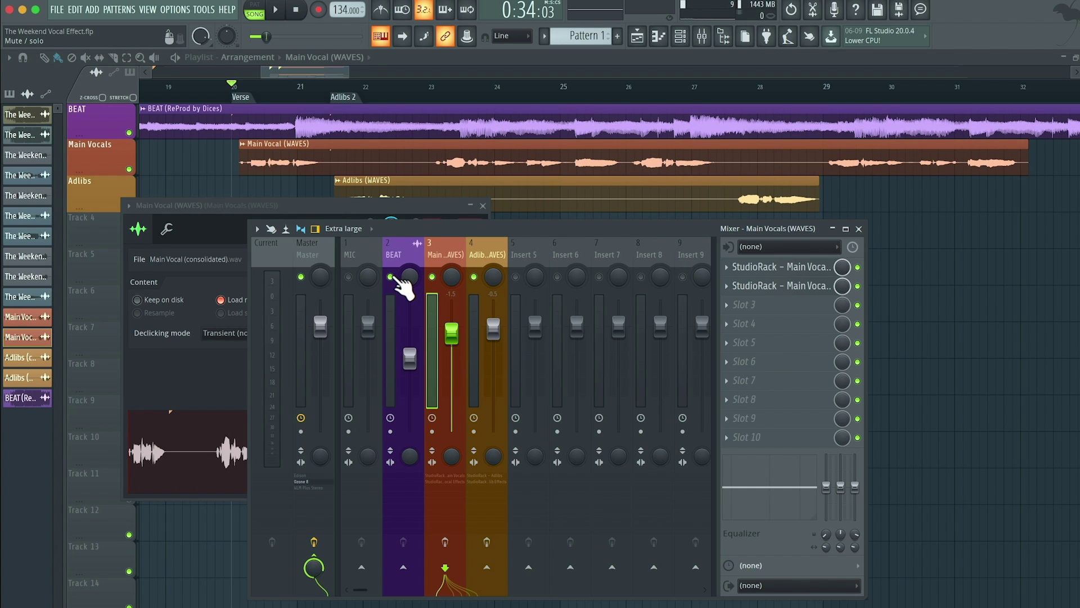
Step: Play the song with the vocal effects disabled, and re-enable the effect slots on the Main Vocals and Adlibs mixer tracks
{"action": "key", "text": "space"}
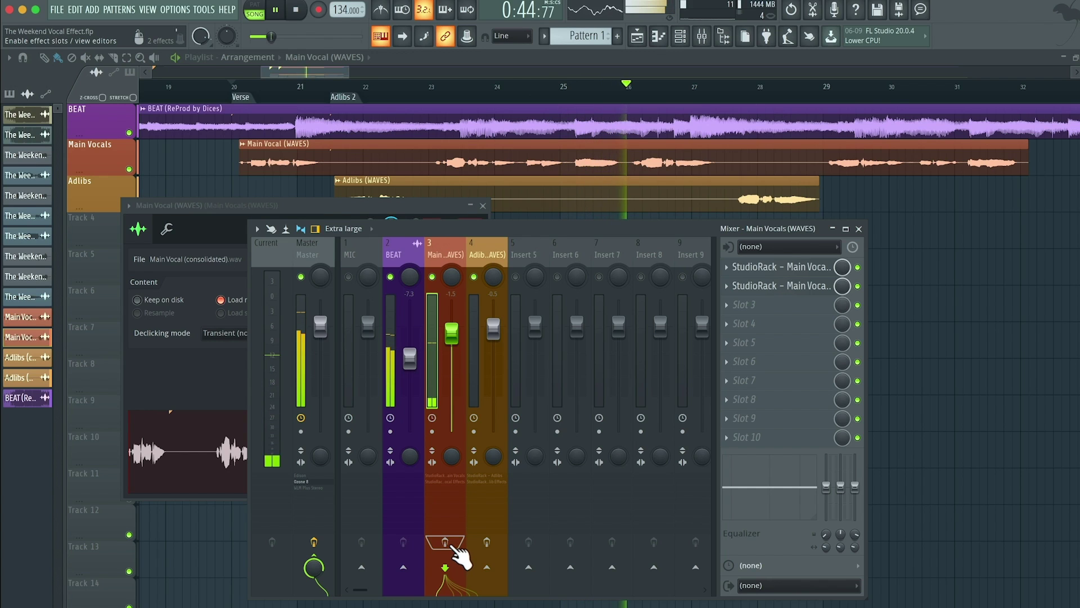
{"action": "key", "text": "space"}
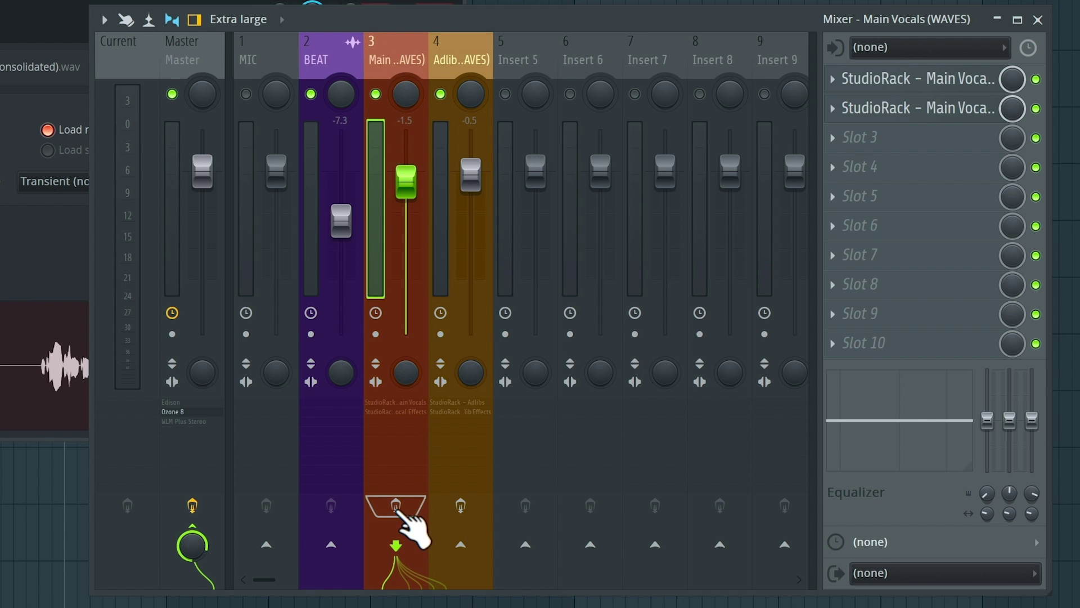
{"action": "left_click", "coordinate": [462, 507]}
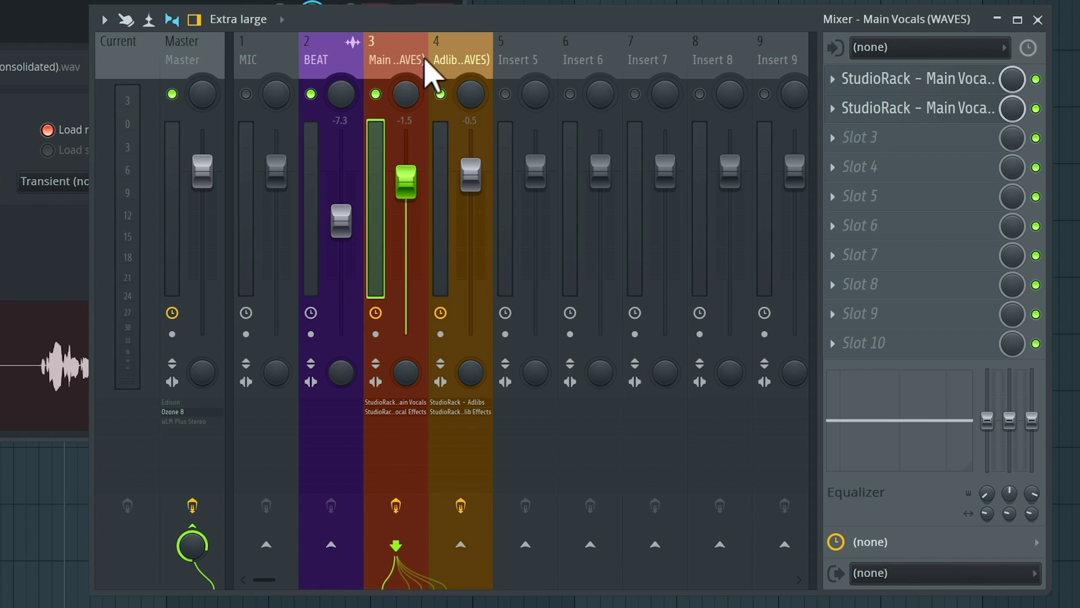
Step: Open the Main Vocals StudioRack and play the start of the verse through Waves Tune Real-Time
{"action": "left_click", "coordinate": [957, 85]}
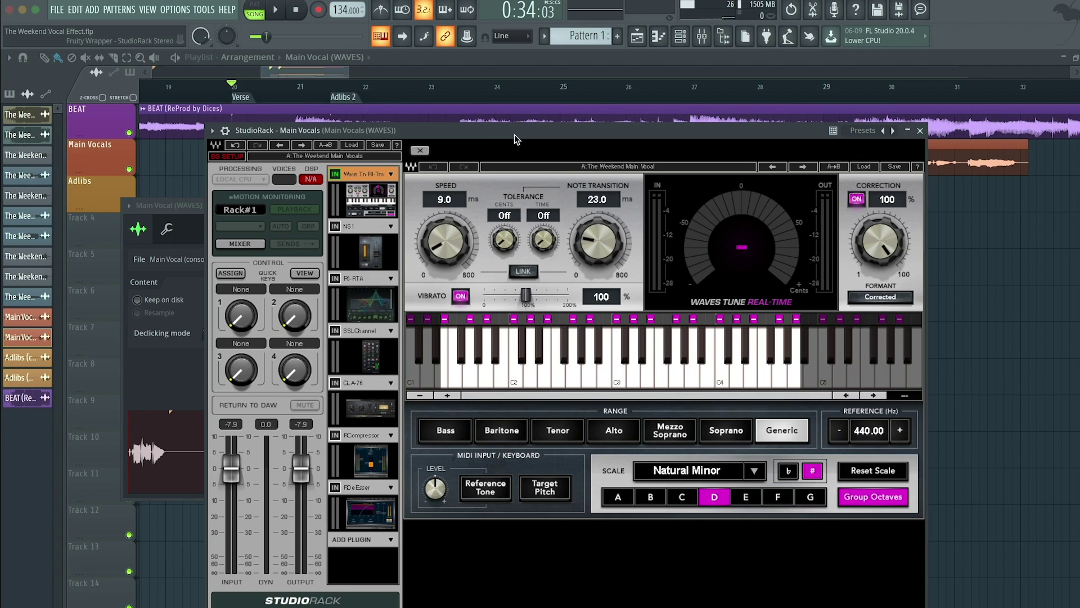
{"action": "key", "text": "space"}
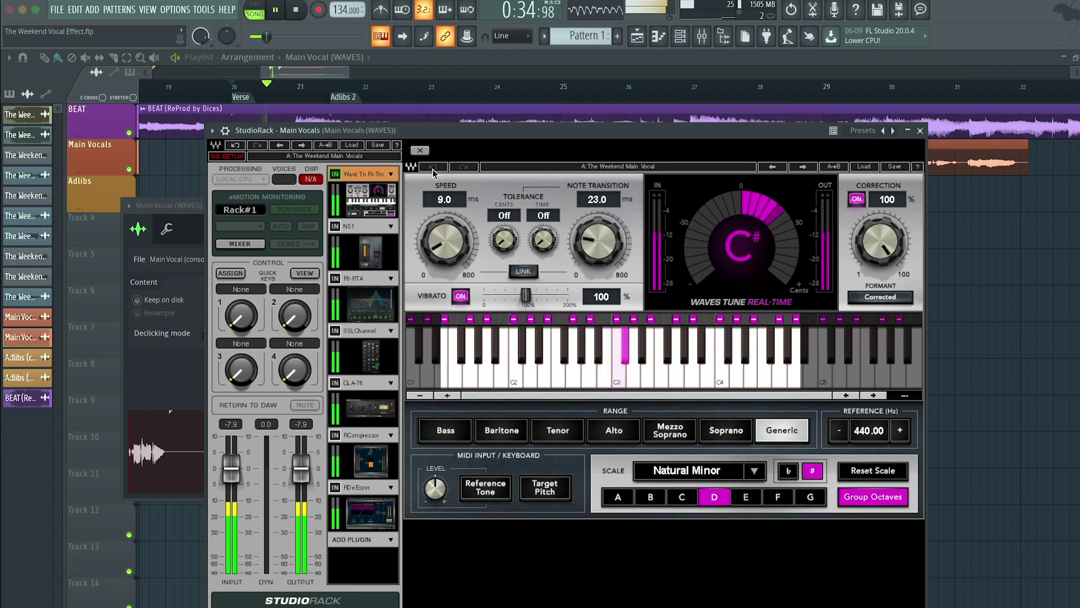
{"action": "left_click", "coordinate": [356, 86]}
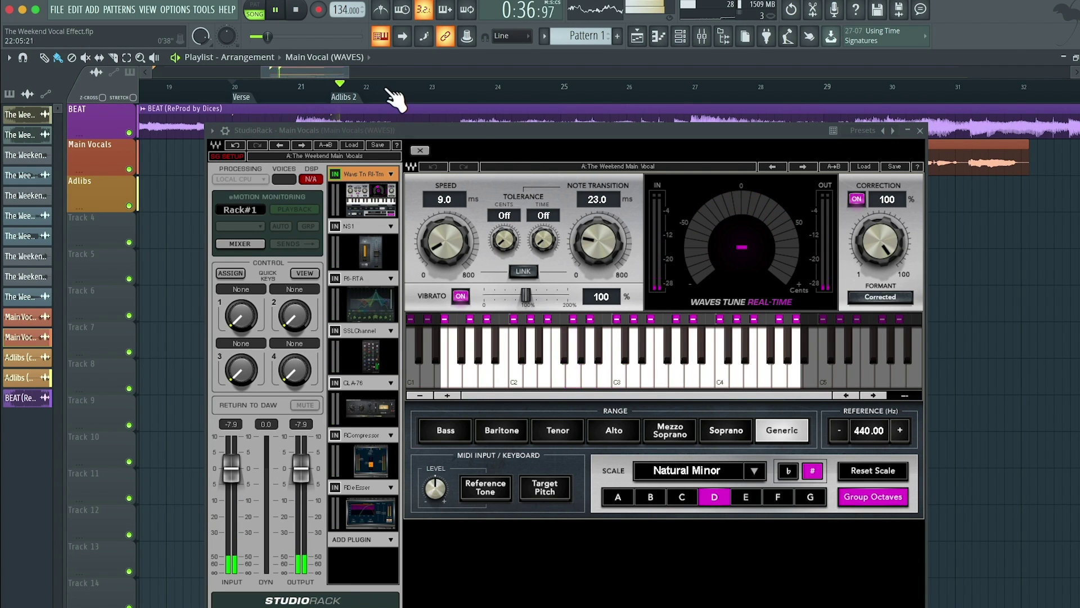
{"action": "key", "text": "space"}
{"action": "left_click", "coordinate": [918, 131]}
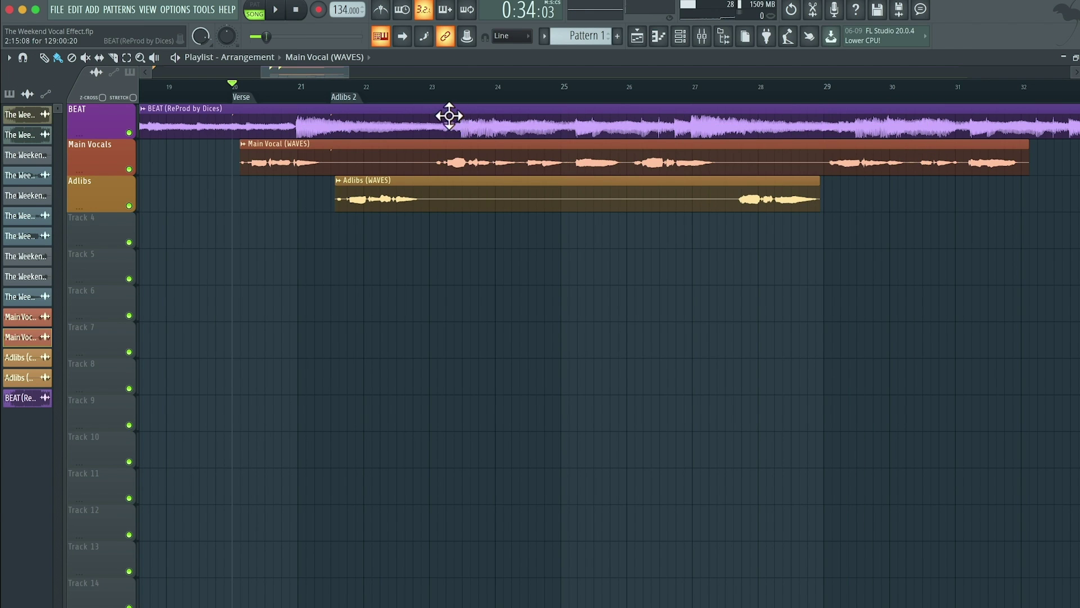
Step: Play the main vocal from about bar 23 through Waves Tune Real-Time, and set its Speed to 0.1 ms
{"action": "left_click", "coordinate": [442, 99]}
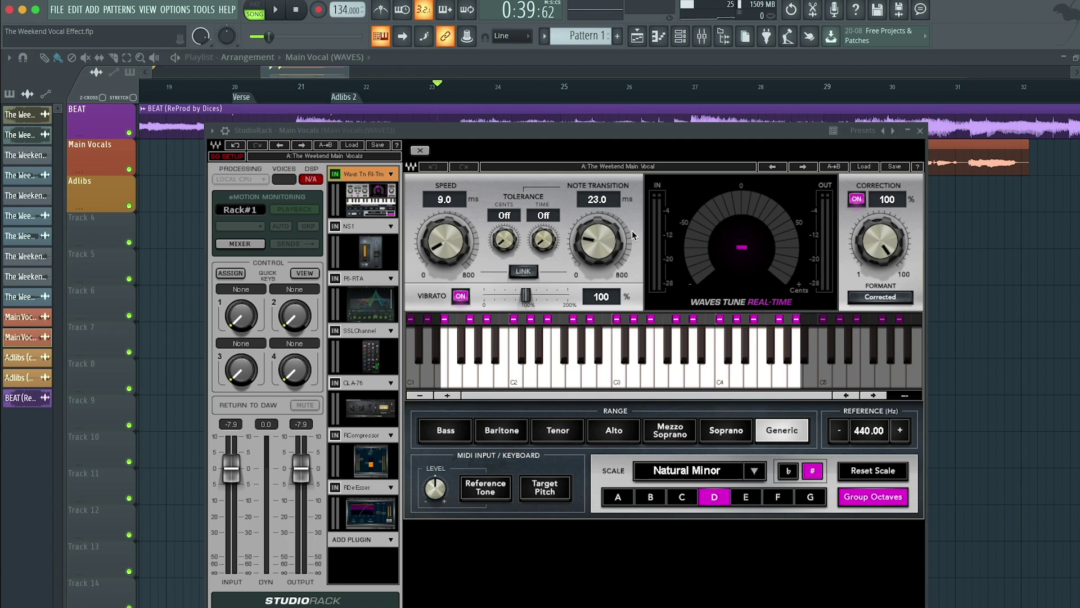
{"action": "key", "text": "space"}
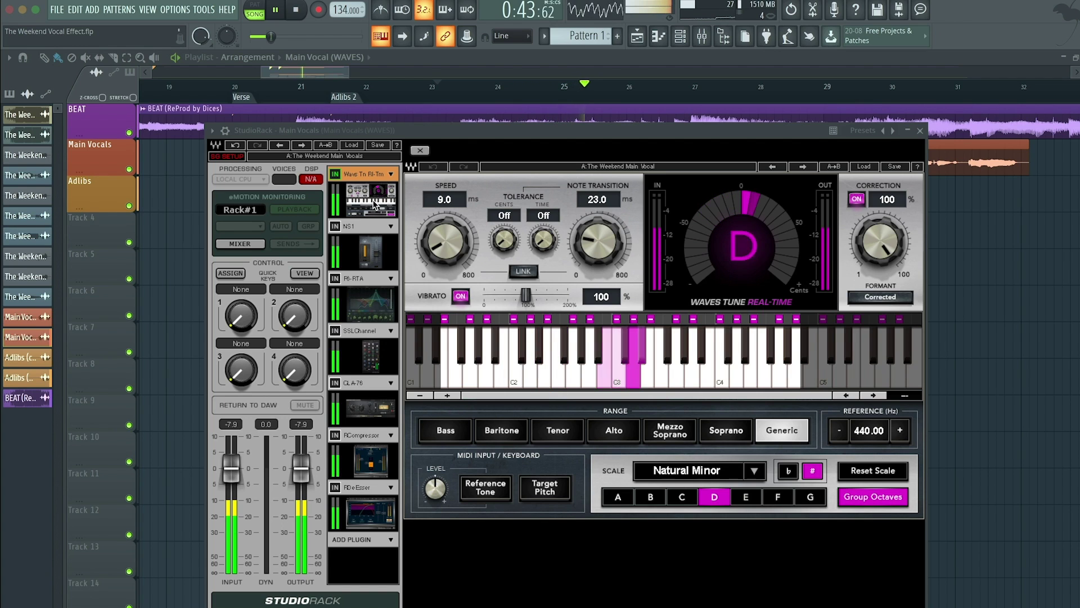
{"action": "key", "text": "space"}
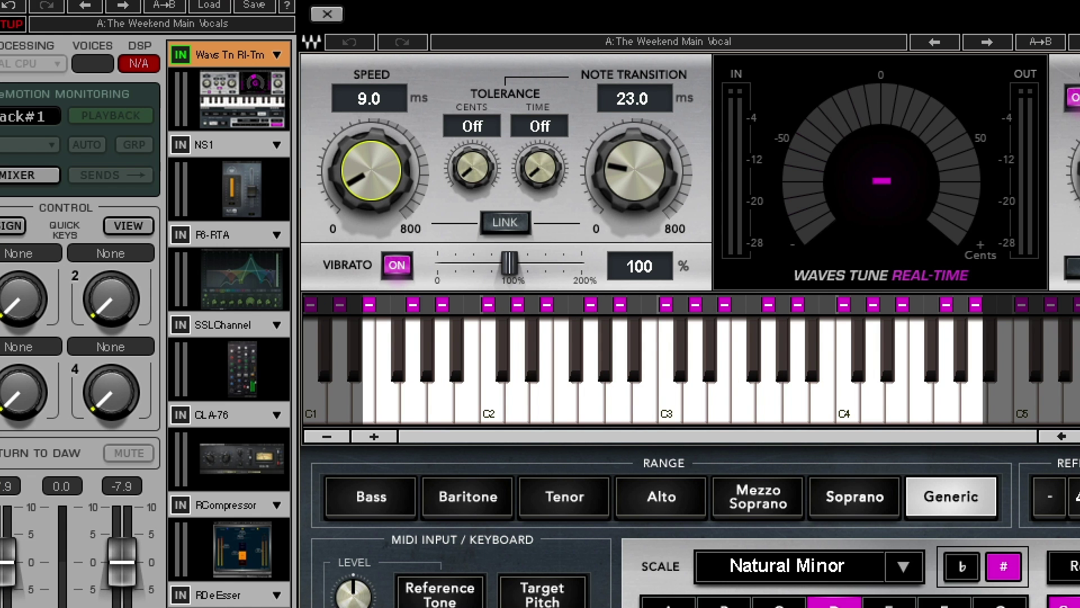
{"action": "mouse_move", "coordinate": [372, 170]}
{"action": "left_mouse_down"}
{"action": "mouse_move", "coordinate": [371, 82]}
{"action": "mouse_move", "coordinate": [371, 180]}
{"action": "left_mouse_up"}
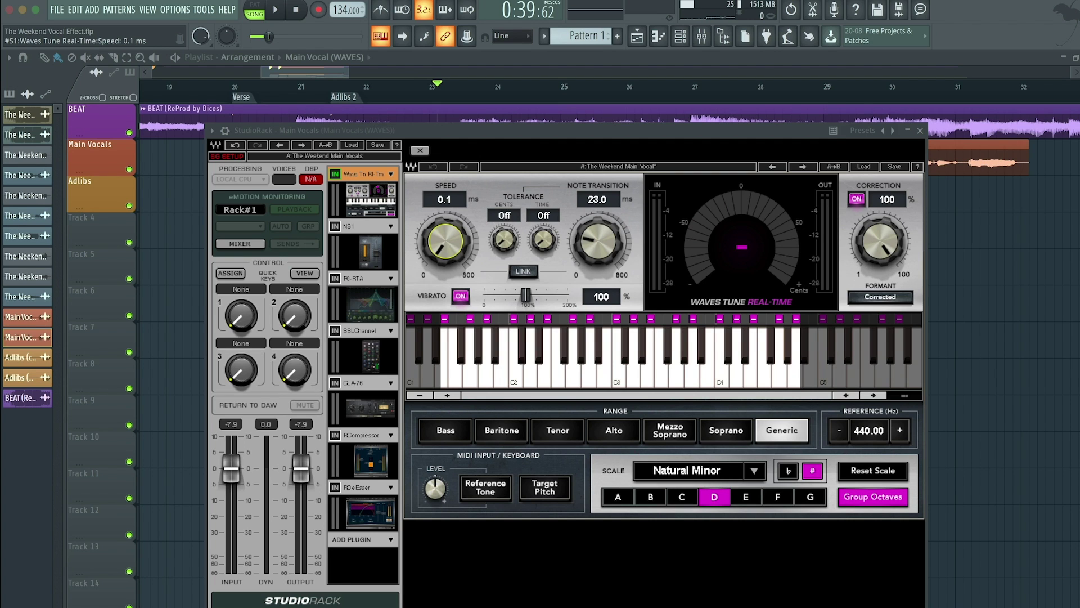
Step: Open the NS1 noise suppressor in the rack, try its fader at 100, and bring it down to 9.3
{"action": "left_click", "coordinate": [367, 250]}
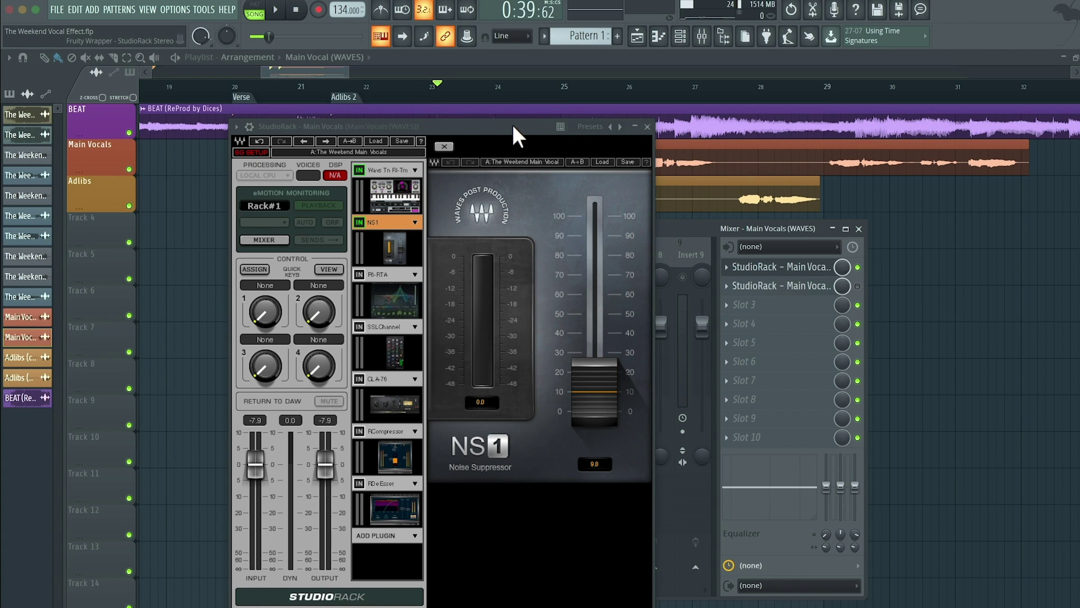
{"action": "left_click_drag", "start_coordinate": [513, 126], "coordinate": [539, 125]}
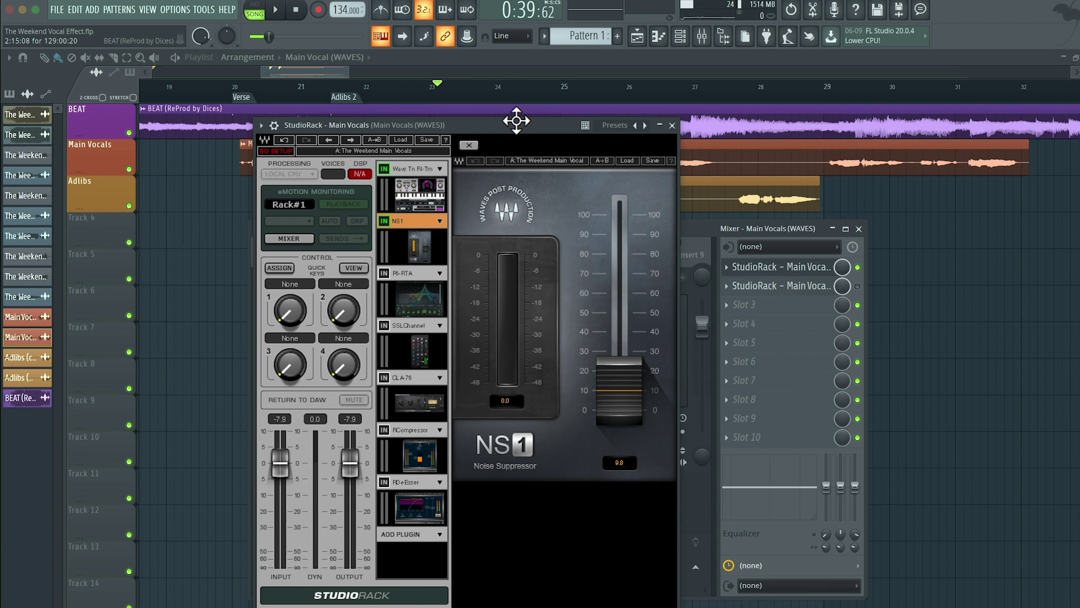
{"action": "left_click_drag", "start_coordinate": [519, 126], "coordinate": [532, 125]}
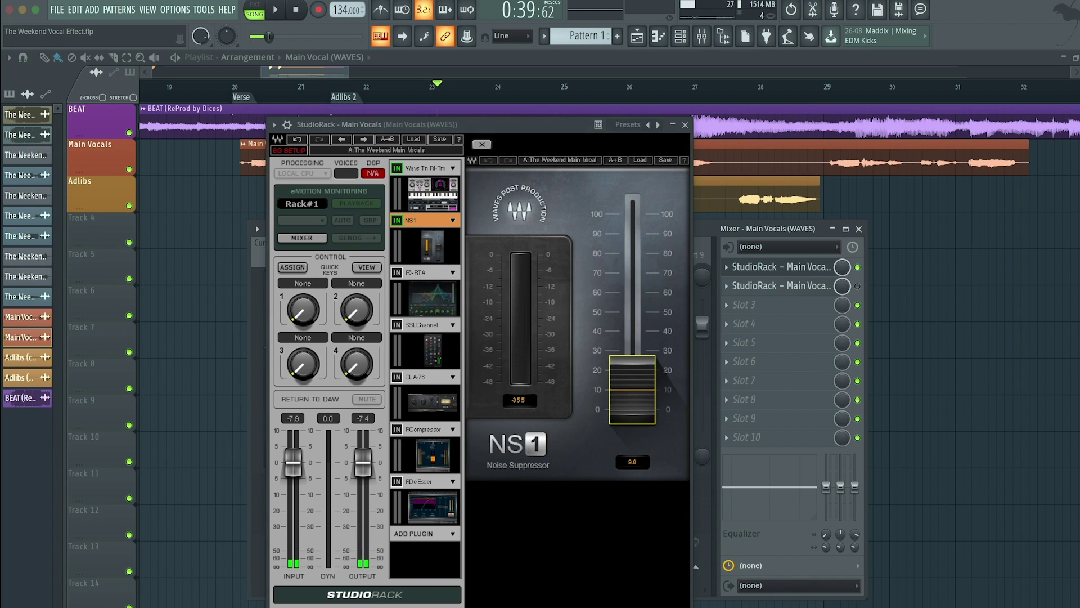
{"action": "left_click_drag", "start_coordinate": [686, 444], "coordinate": [687, 146]}
{"action": "left_click_drag", "start_coordinate": [632, 217], "coordinate": [632, 214]}
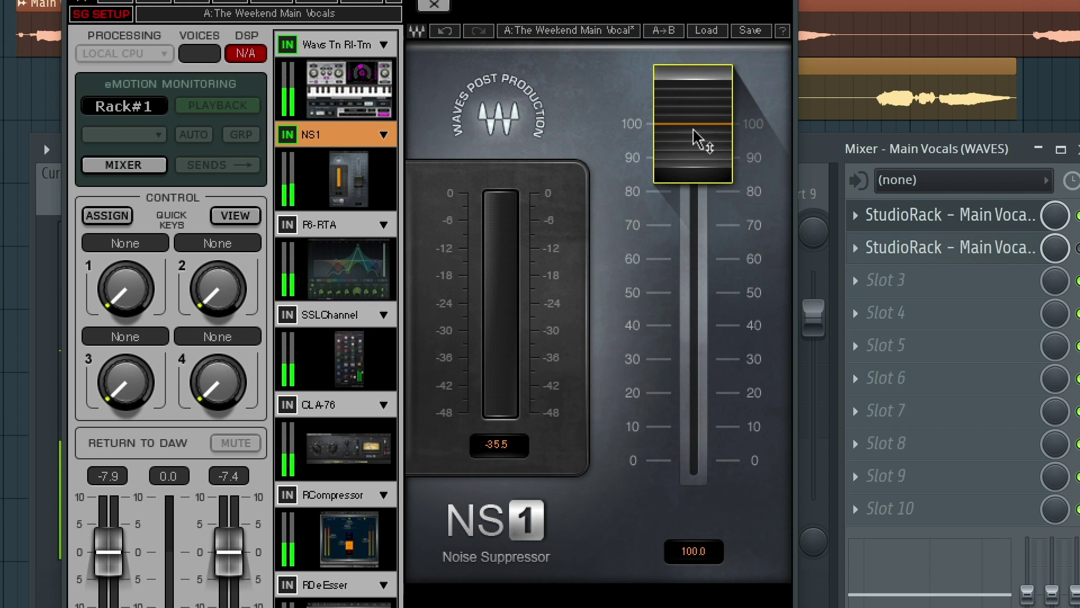
{"action": "left_click_drag", "start_coordinate": [697, 139], "coordinate": [701, 254]}
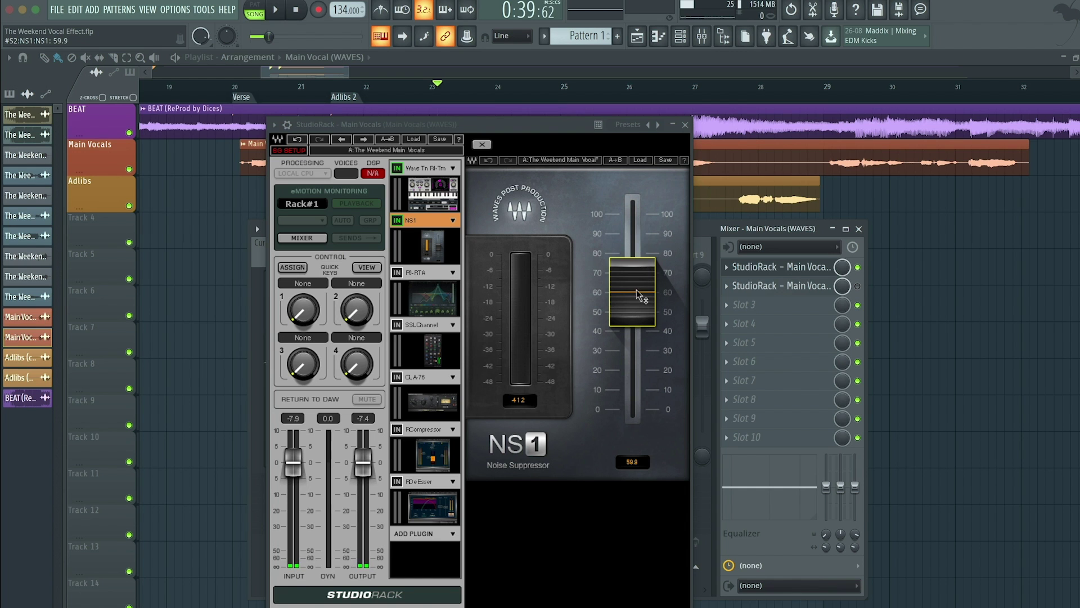
{"action": "left_click_drag", "start_coordinate": [640, 295], "coordinate": [597, 386]}
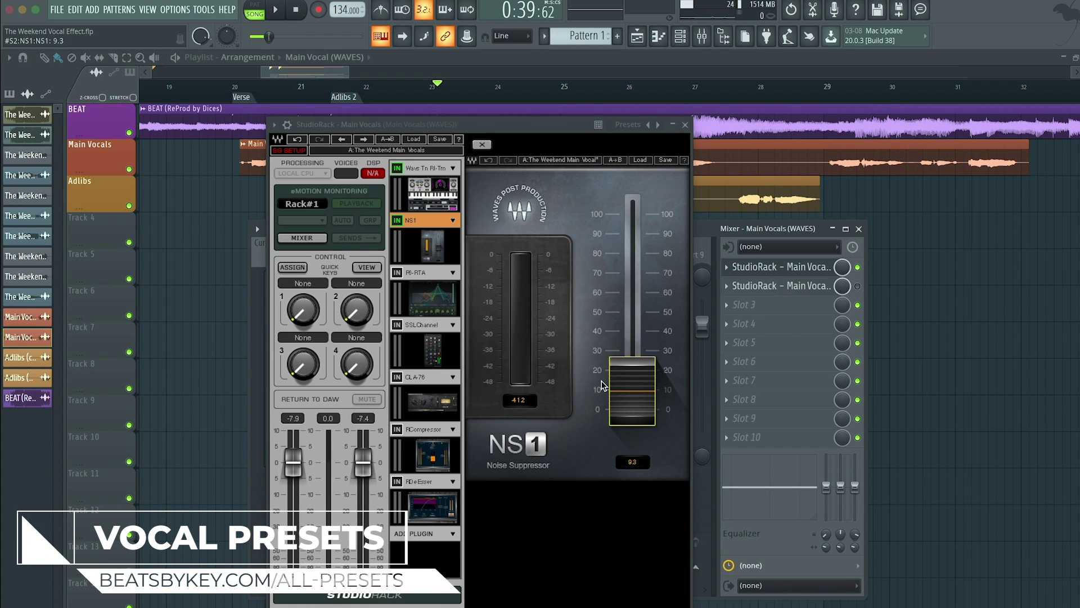
Step: Open the F6-RTA equalizer, select band 4, and compare the vocal with the EQ bypassed and active, leaving it active
{"action": "left_click", "coordinate": [415, 282]}
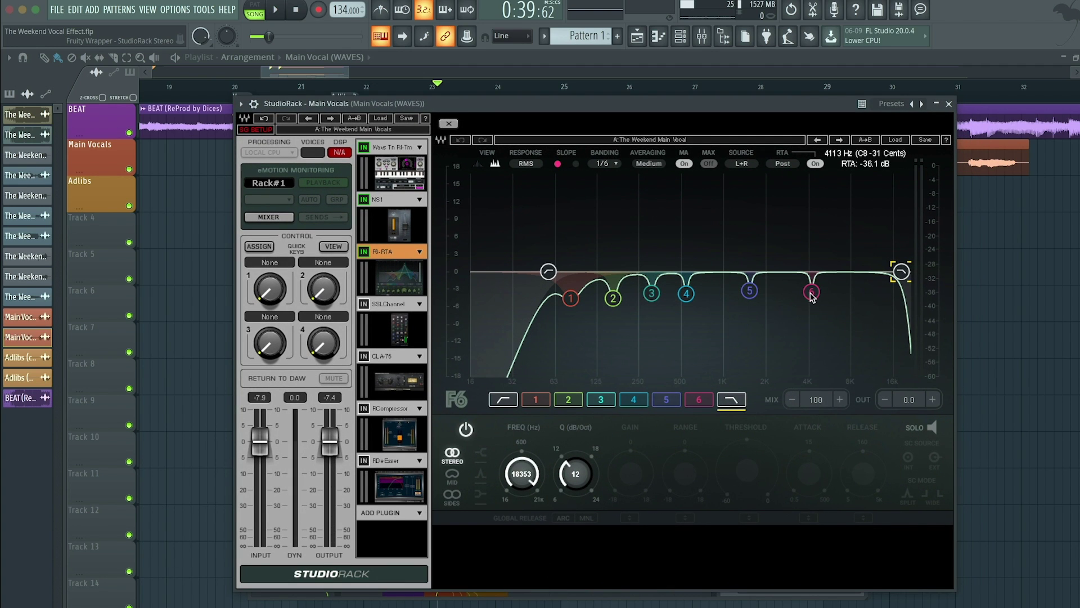
{"action": "left_click", "coordinate": [634, 400]}
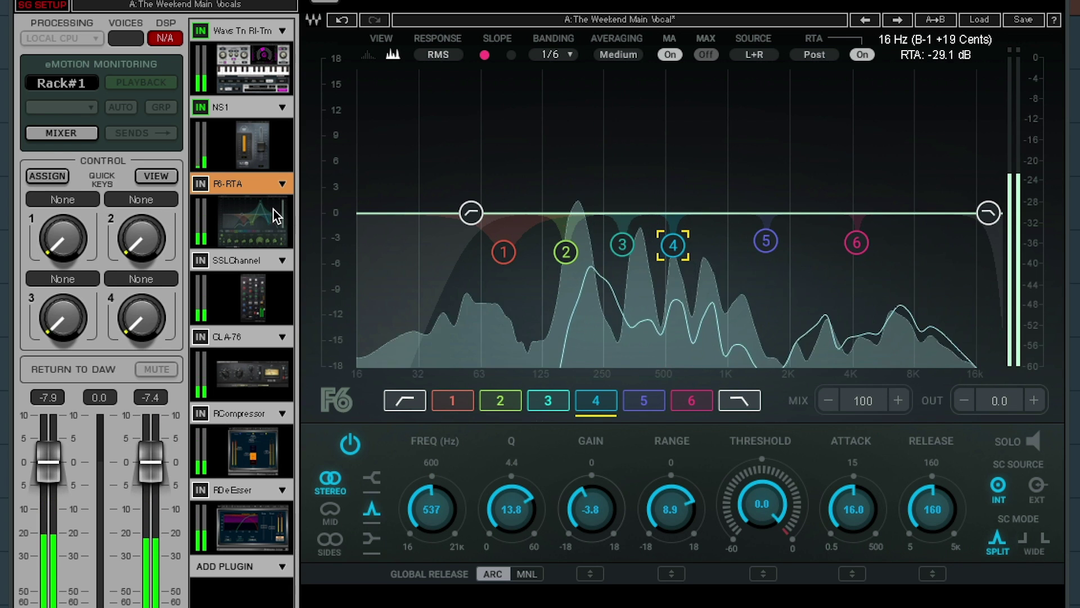
{"action": "left_click", "coordinate": [200, 186]}
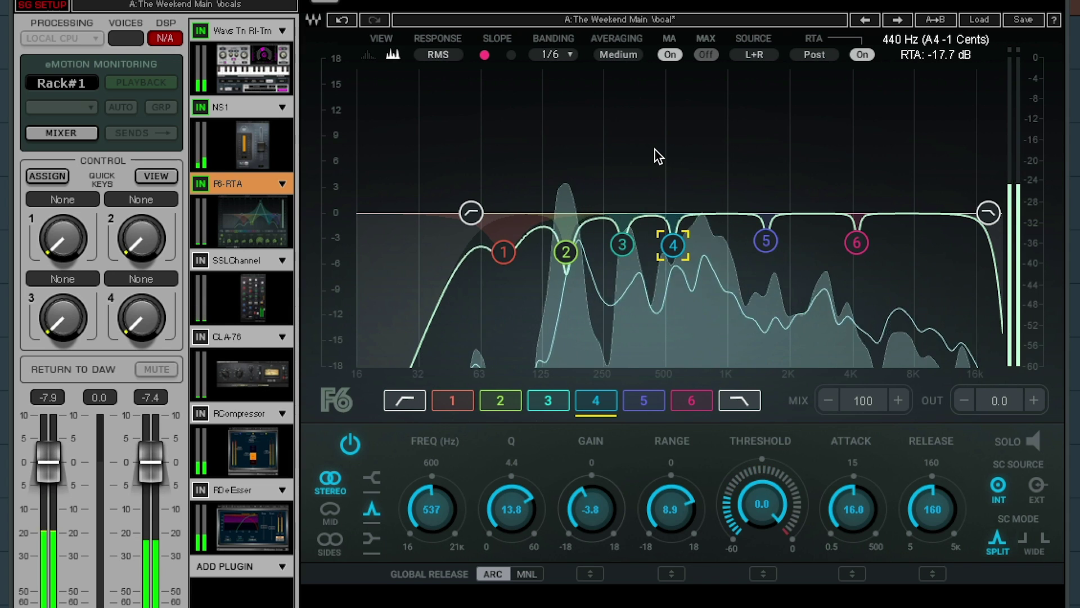
{"action": "left_click", "coordinate": [200, 187]}
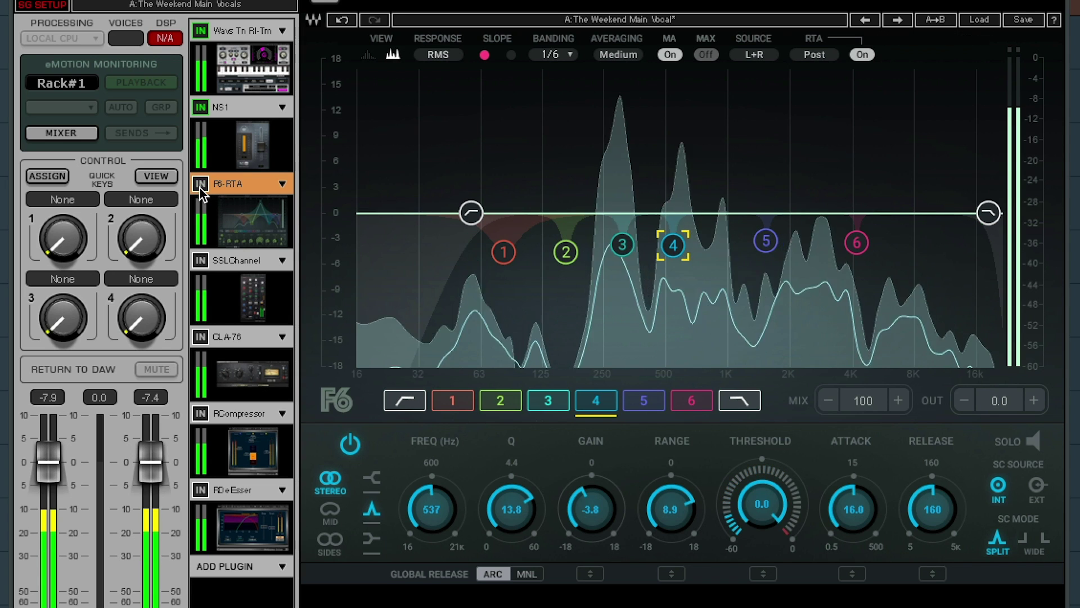
{"action": "left_click", "coordinate": [200, 186]}
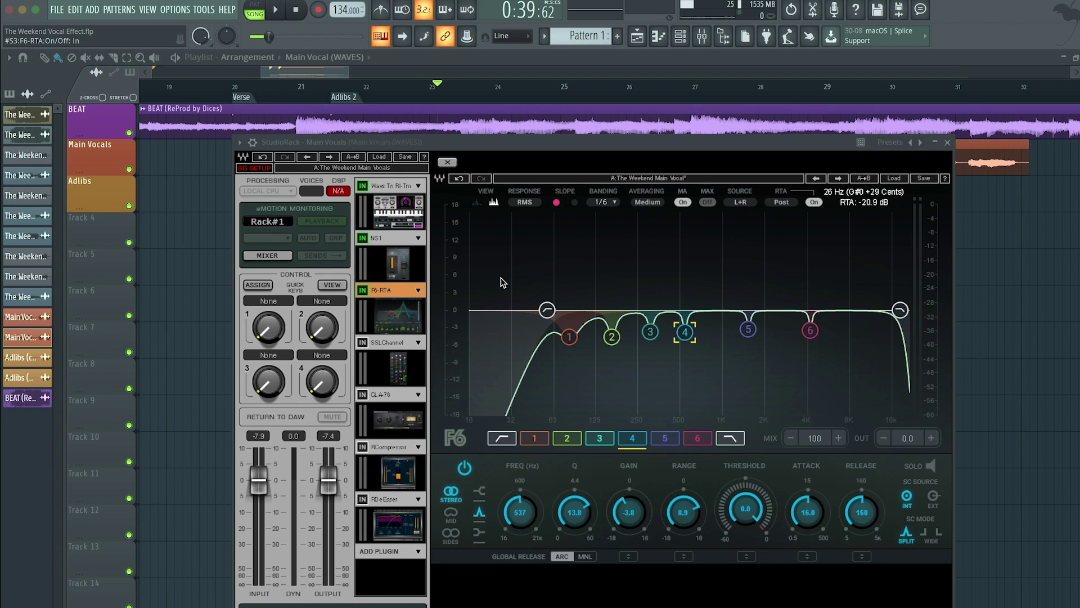
Step: Open the SSLChannel plugin and compare the vocal with it bypassed and active, leaving it active
{"action": "left_click", "coordinate": [397, 363]}
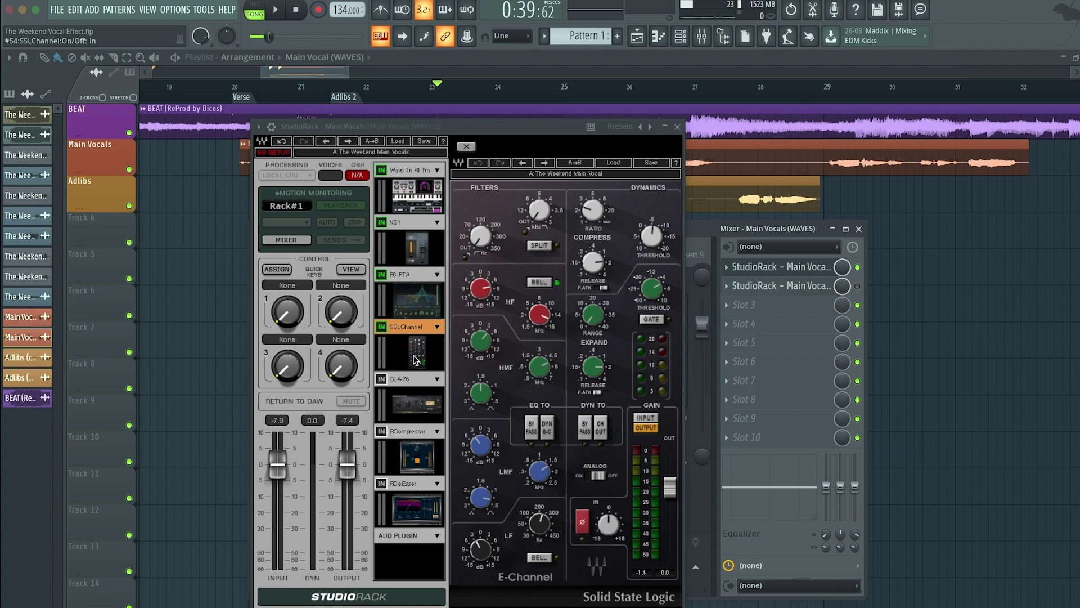
{"action": "left_click", "coordinate": [381, 327]}
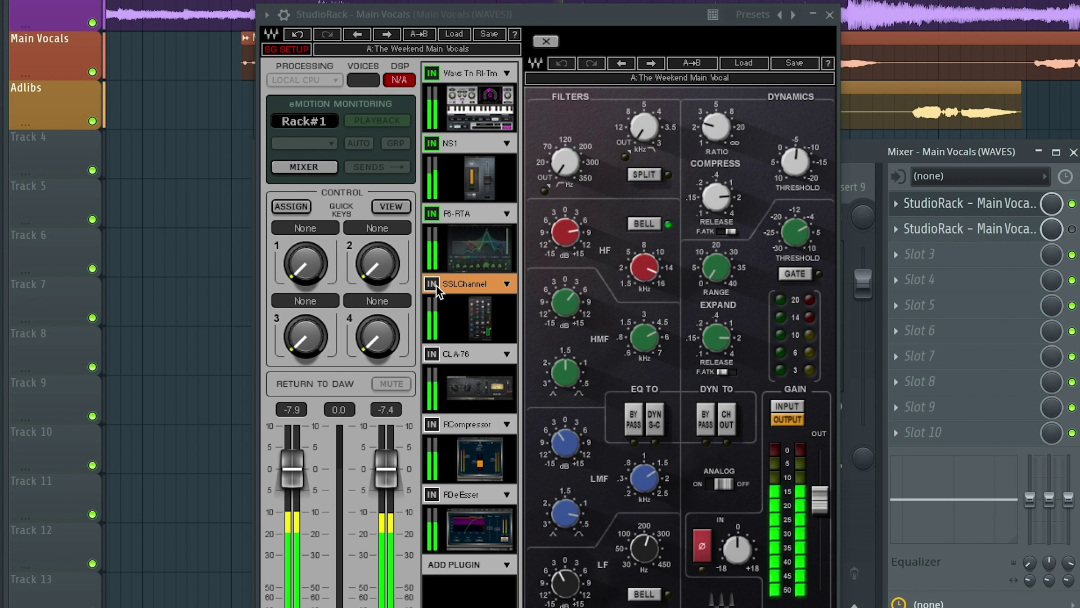
{"action": "left_click", "coordinate": [432, 284]}
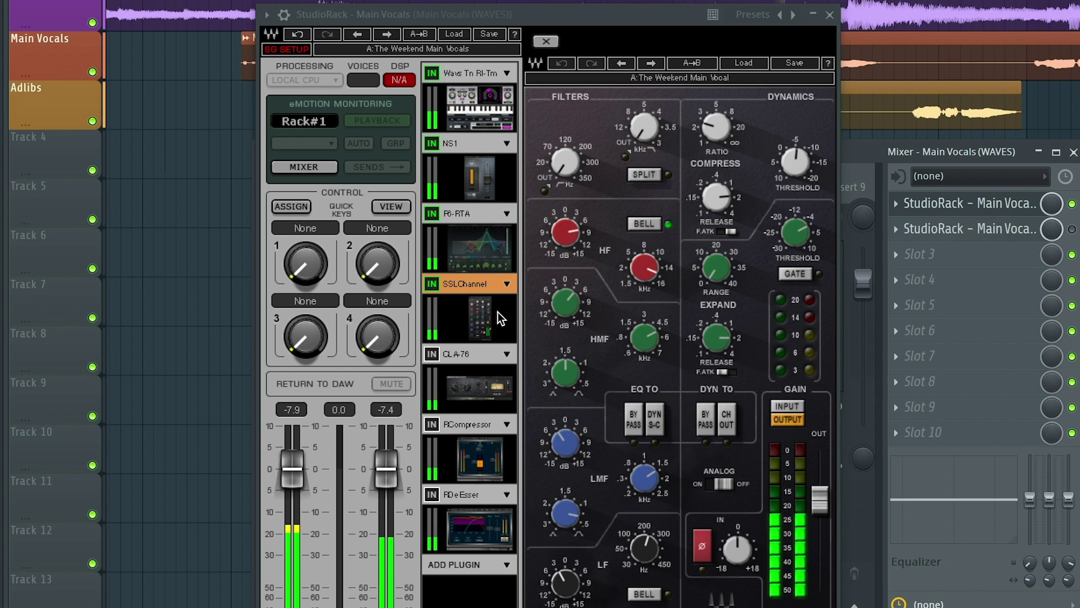
{"action": "left_click", "coordinate": [432, 284]}
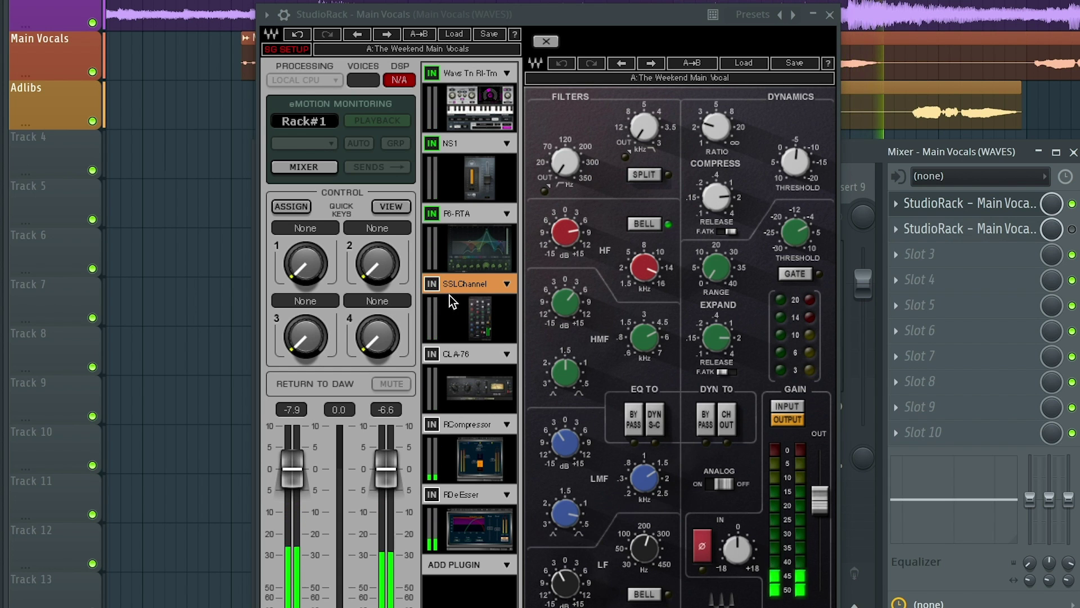
{"action": "left_click", "coordinate": [433, 284]}
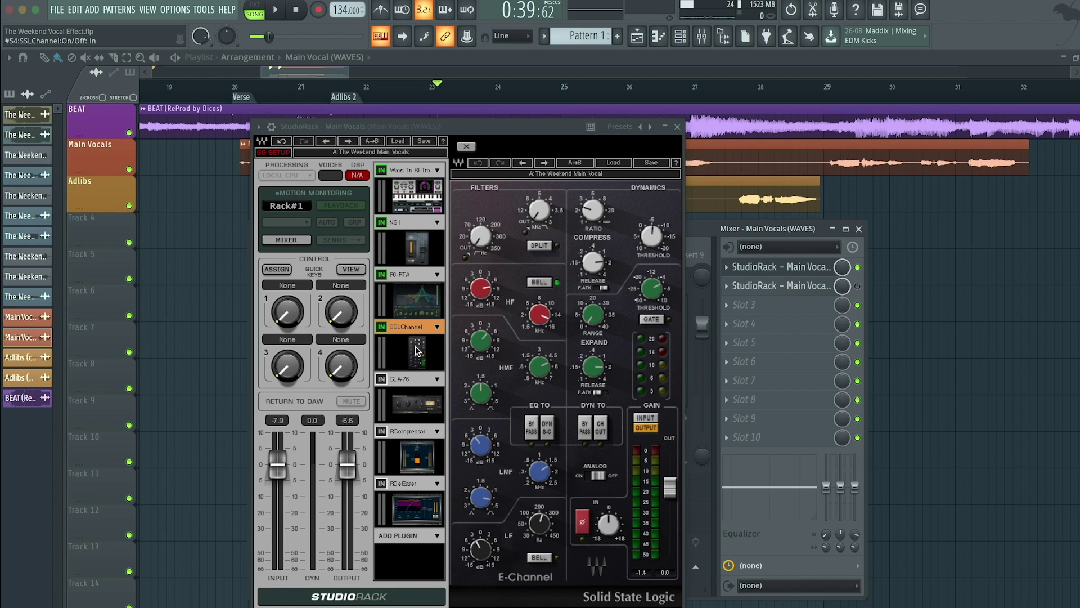
Step: Enable the CLA-76 compressor at ratio 4 and compare the vocal with it bypassed and active, leaving it active
{"action": "left_click", "coordinate": [408, 380]}
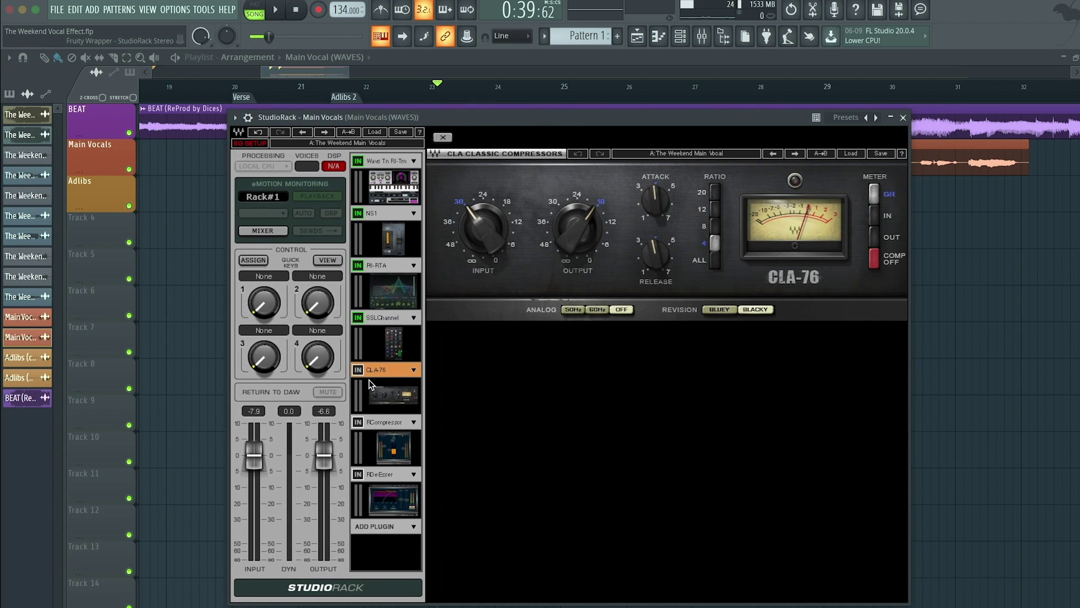
{"action": "left_click", "coordinate": [358, 370]}
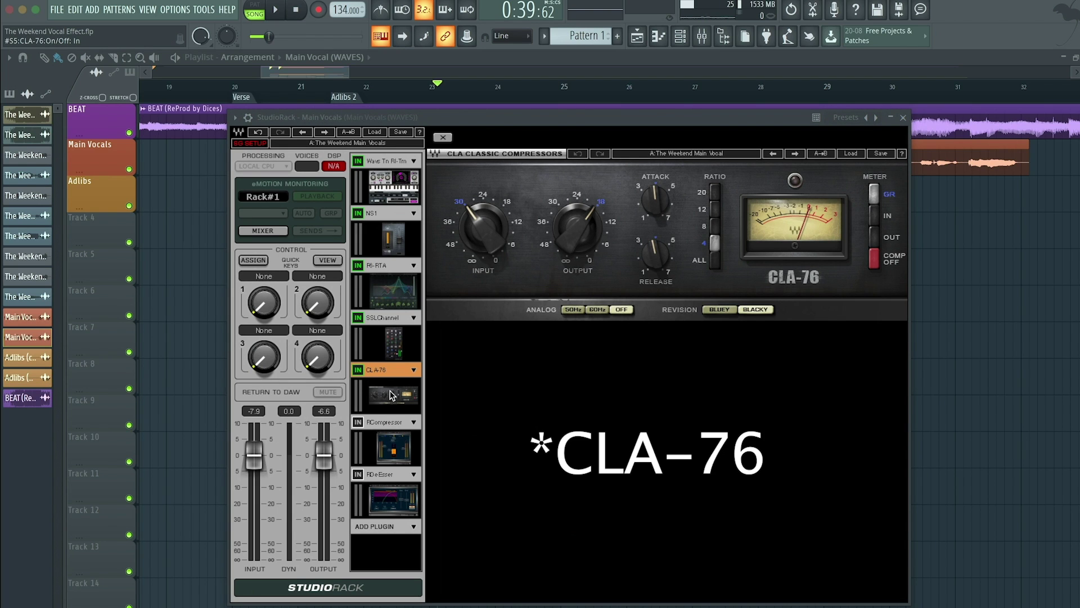
{"action": "left_click_drag", "start_coordinate": [647, 120], "coordinate": [636, 196]}
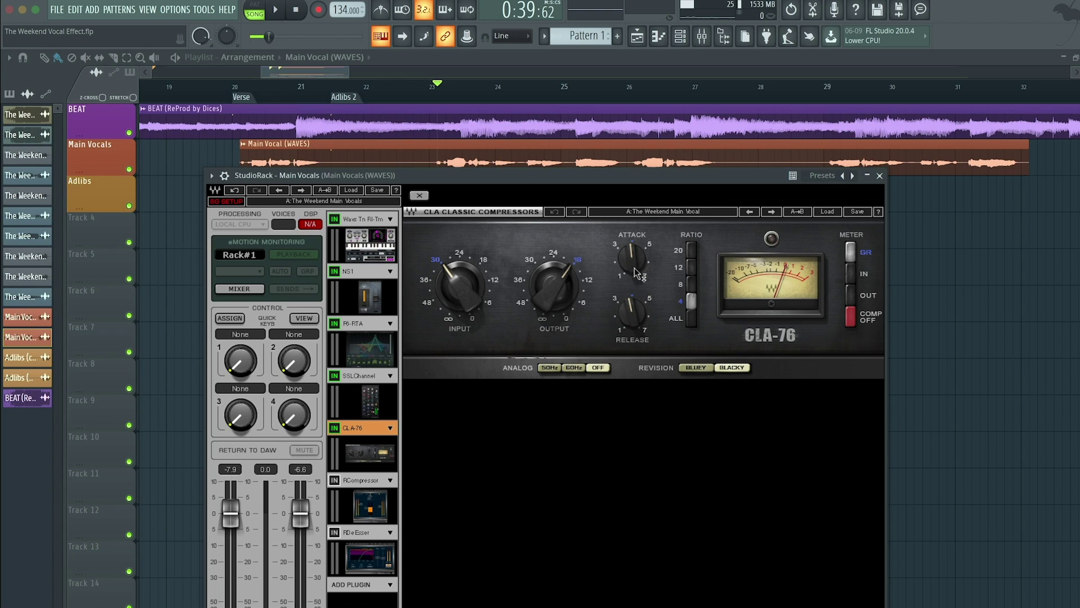
{"action": "left_click", "coordinate": [691, 300]}
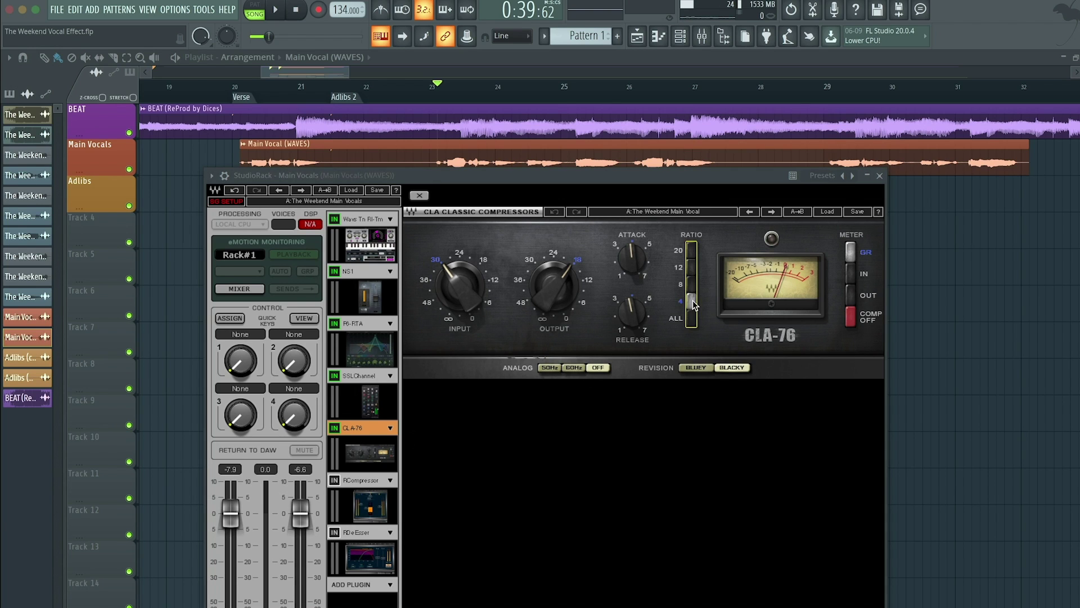
{"action": "left_click", "coordinate": [684, 176]}
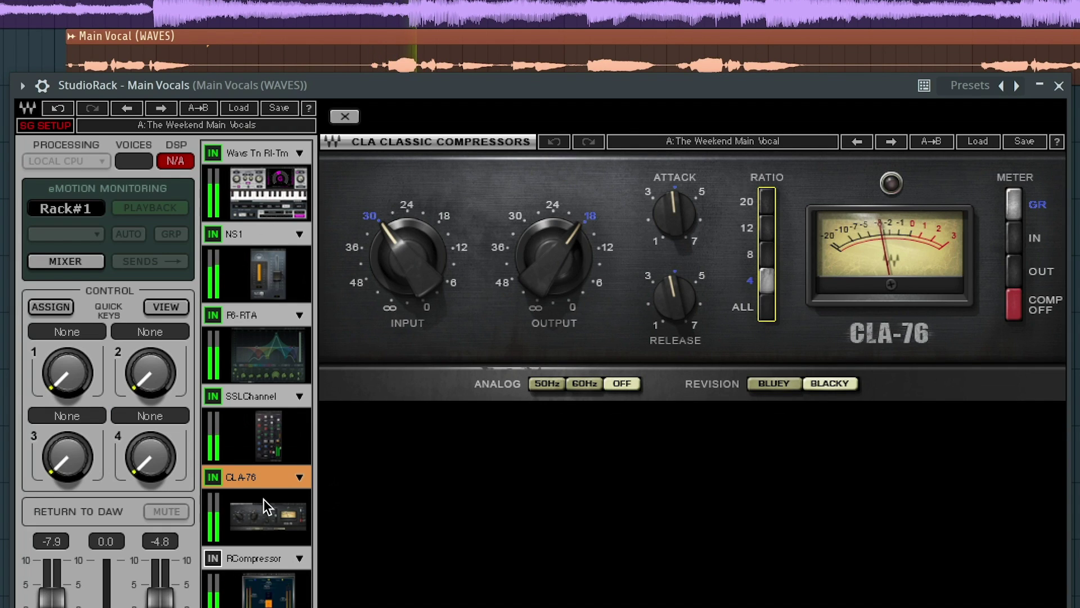
{"action": "left_click", "coordinate": [216, 482]}
{"action": "left_click", "coordinate": [216, 482]}
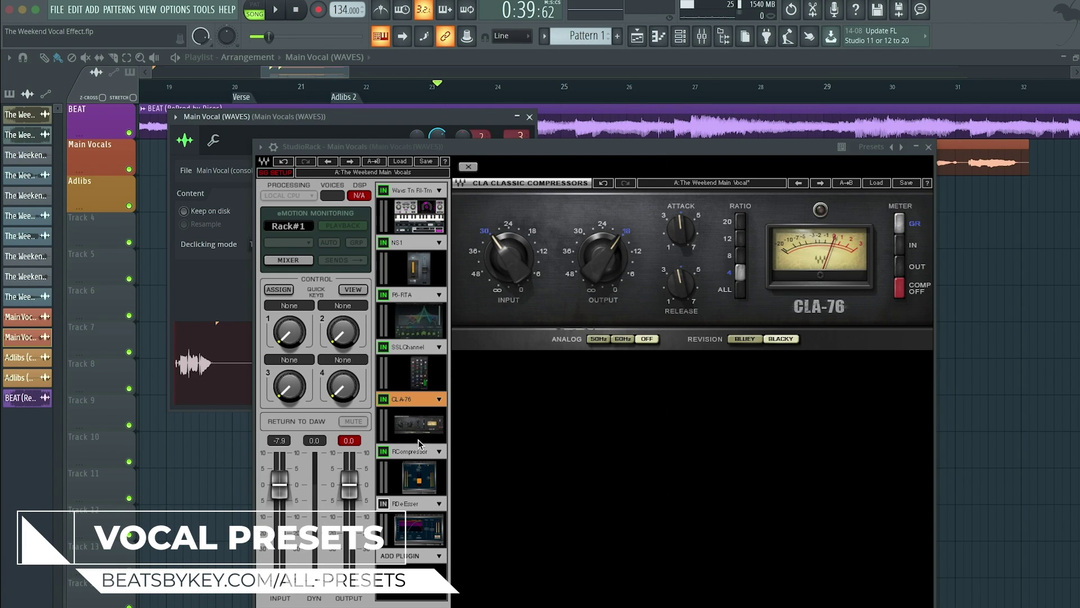
Step: Open the RCompressor in the rack and audition its effect on the playing vocal, leaving it active
{"action": "left_click", "coordinate": [279, 600]}
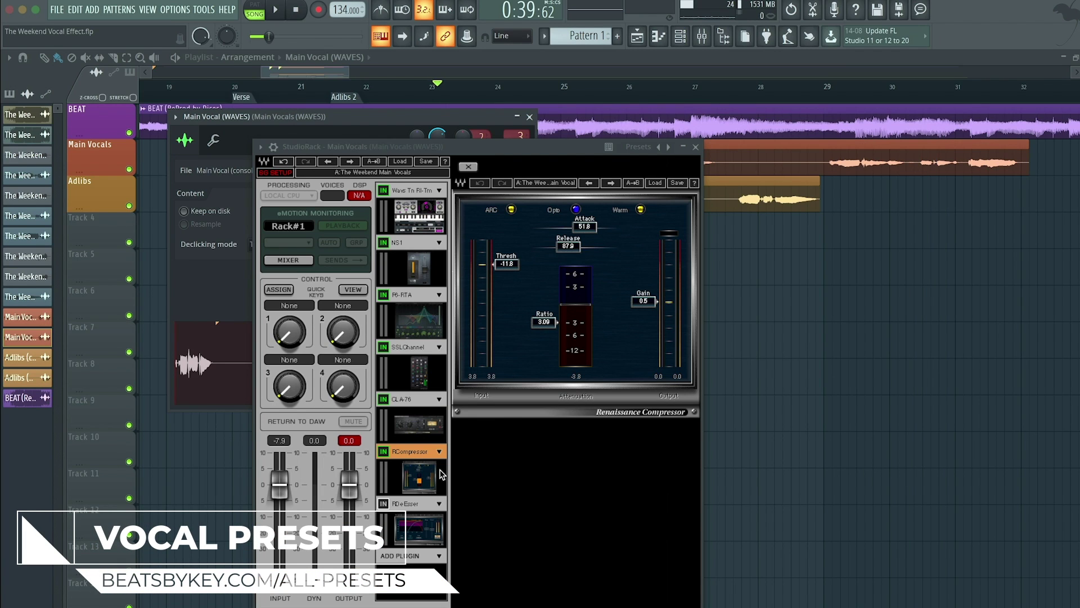
{"action": "left_click_drag", "start_coordinate": [549, 145], "coordinate": [568, 137]}
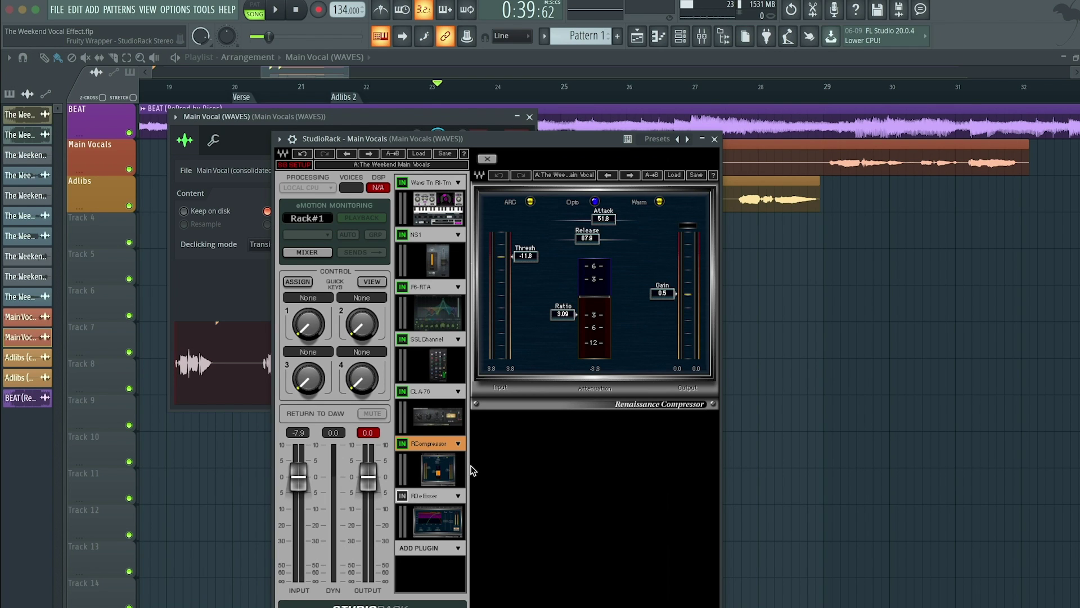
{"action": "left_click", "coordinate": [401, 444]}
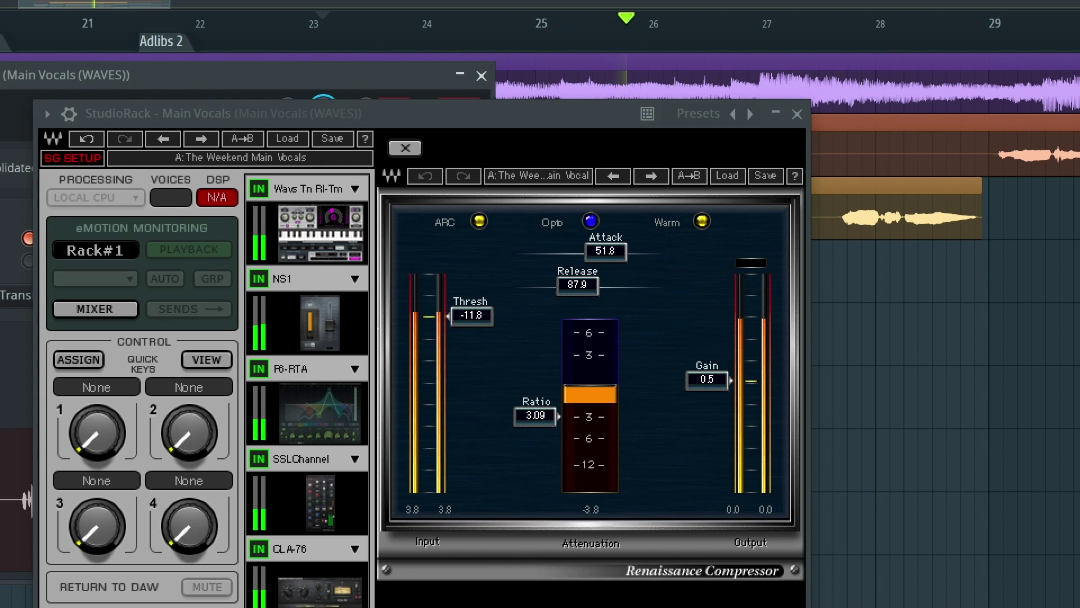
{"action": "key", "text": "space"}
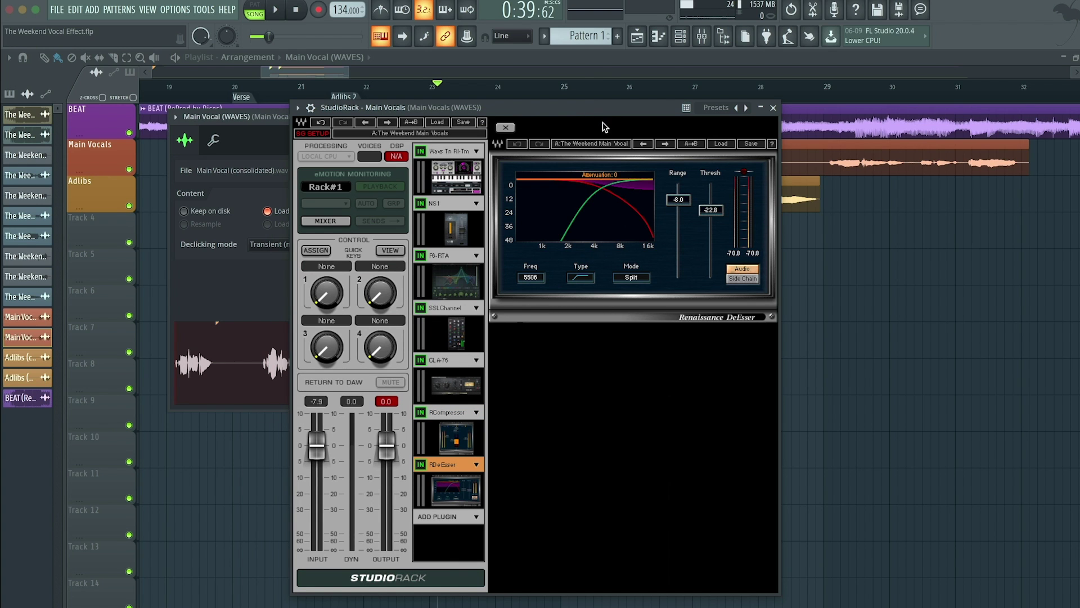
Step: Set the RDeEsser threshold to -23.3 while auditioning the vocal, and close the main vocals rack
{"action": "left_click_drag", "start_coordinate": [600, 107], "coordinate": [623, 122]}
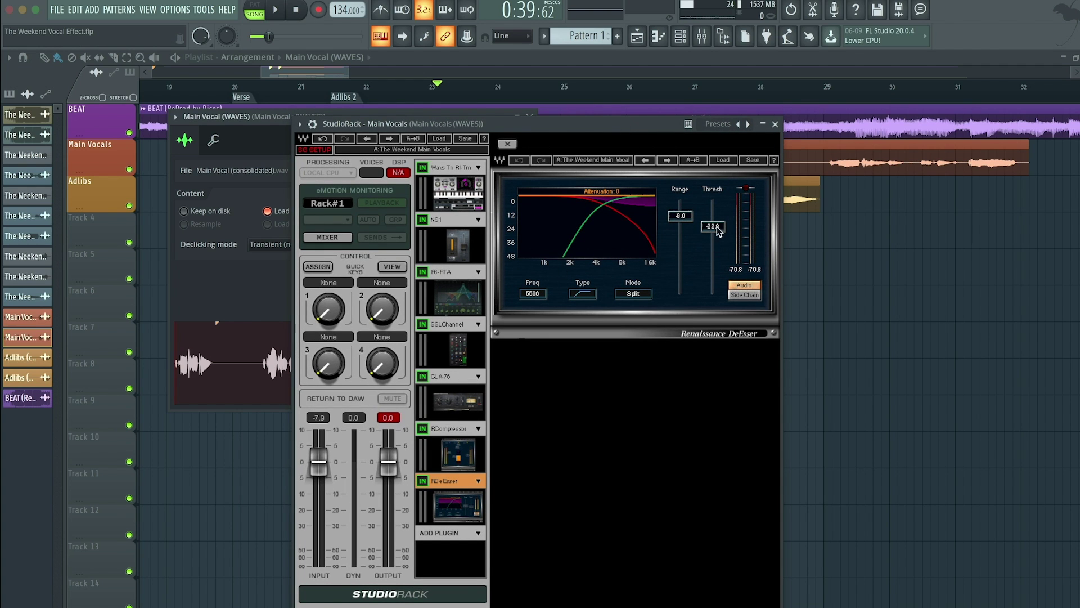
{"action": "left_click_drag", "start_coordinate": [665, 125], "coordinate": [669, 127]}
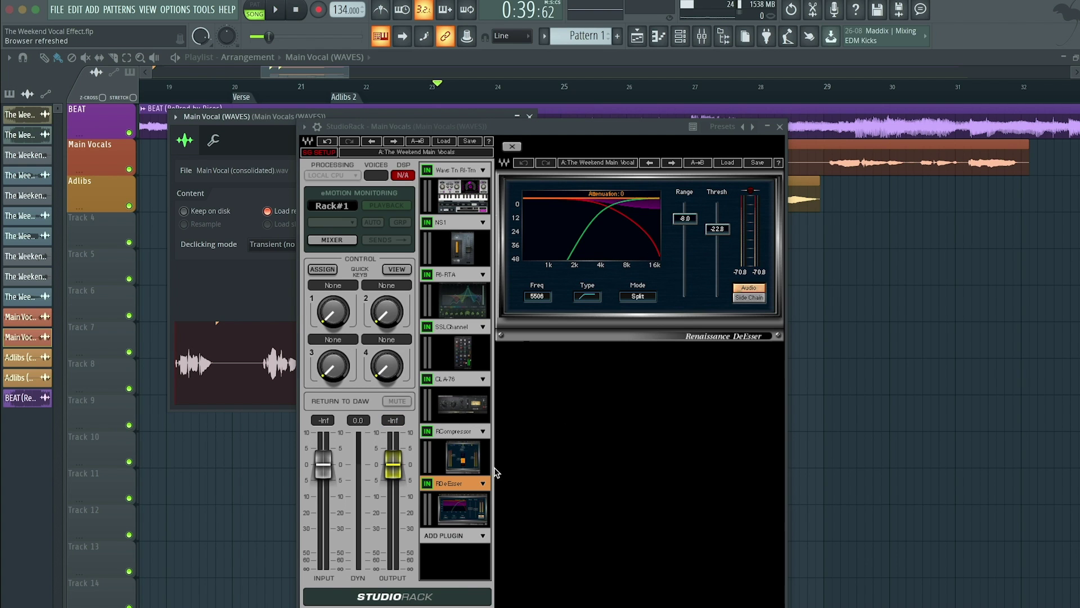
{"action": "key", "text": "space"}
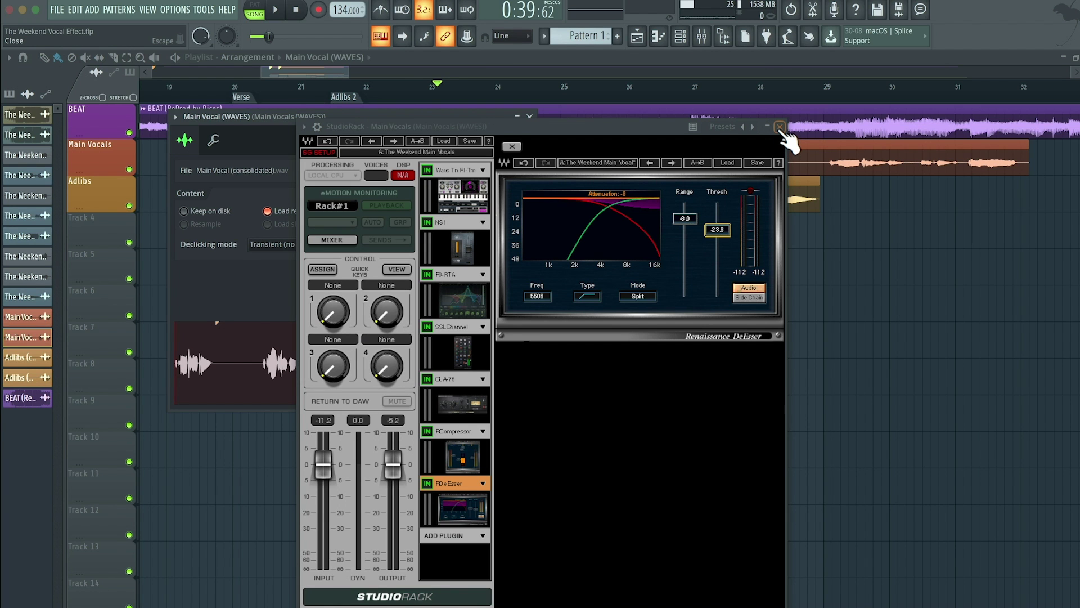
{"action": "left_click", "coordinate": [780, 127]}
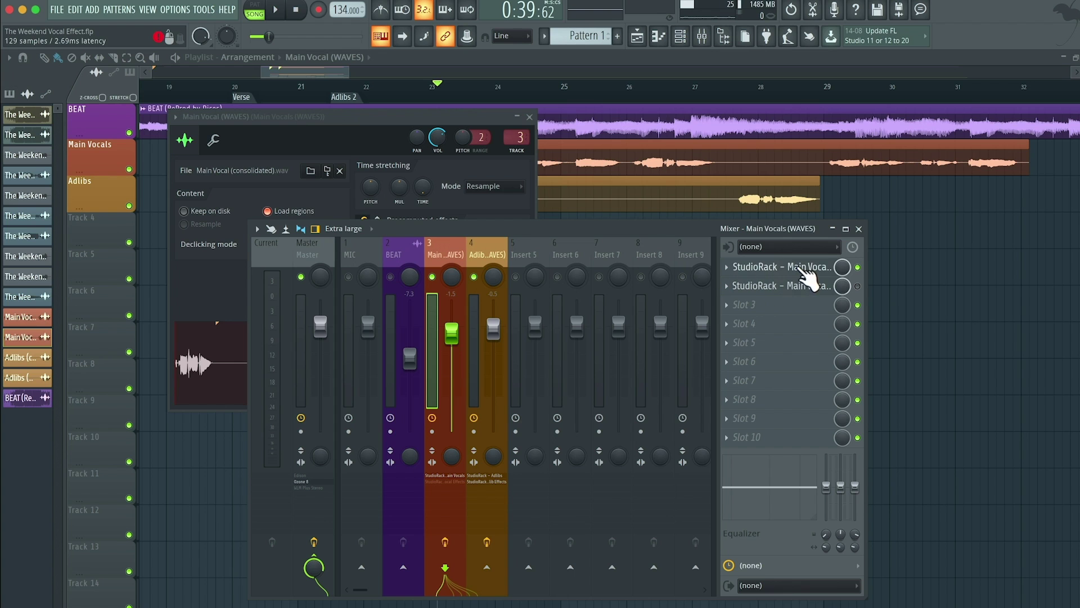
Step: Open OneKnob Driver in the Main Vocal Effects rack and compare the vocal with it bypassed and active, leaving it active
{"action": "left_click", "coordinate": [815, 287]}
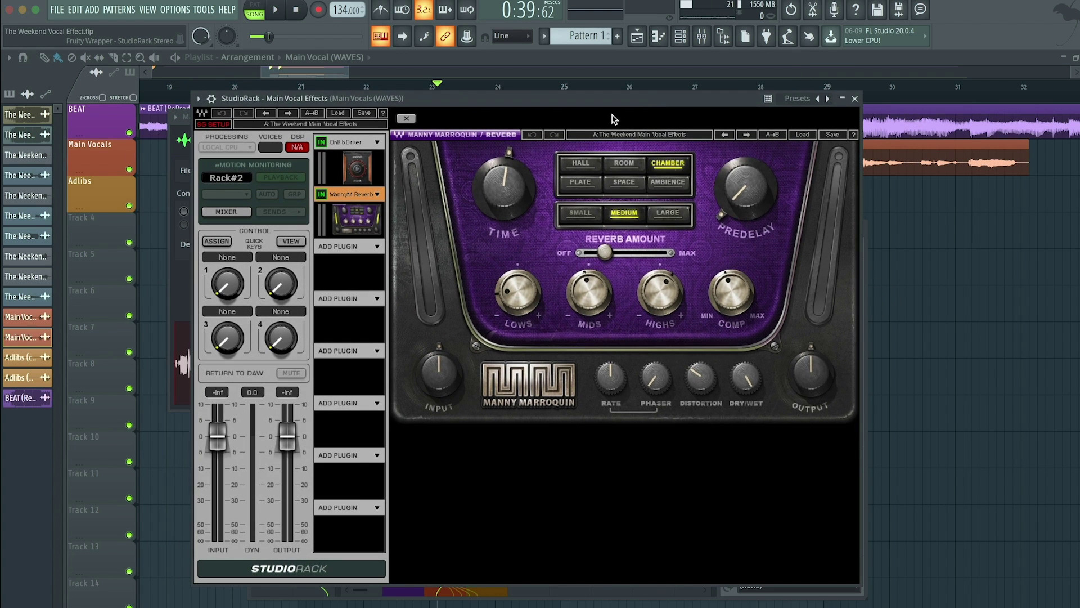
{"action": "left_click", "coordinate": [370, 160]}
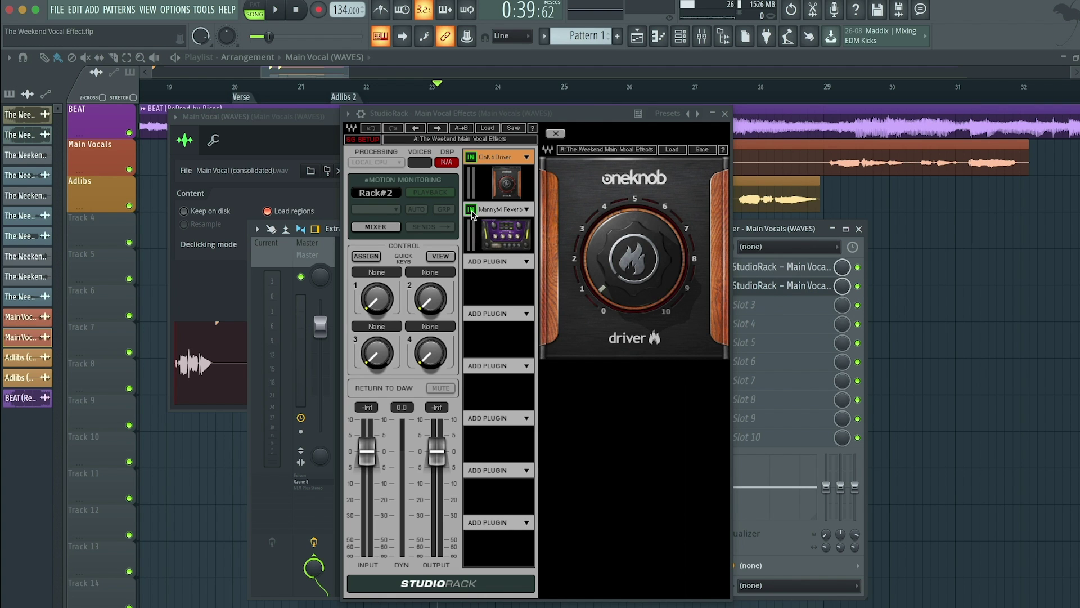
{"action": "left_click_drag", "start_coordinate": [560, 117], "coordinate": [659, 128]}
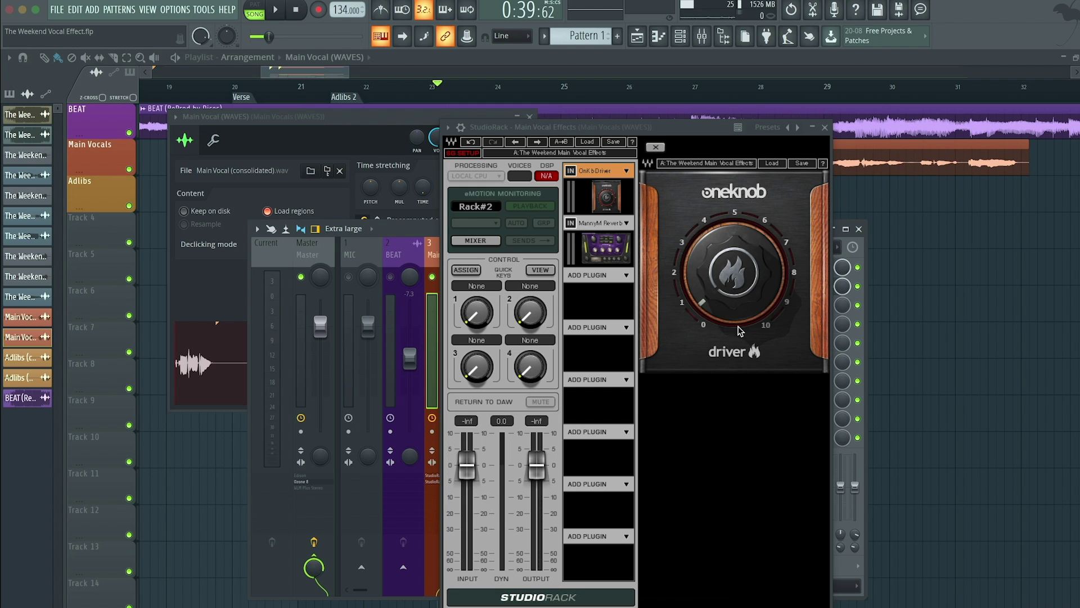
{"action": "left_click", "coordinate": [572, 171]}
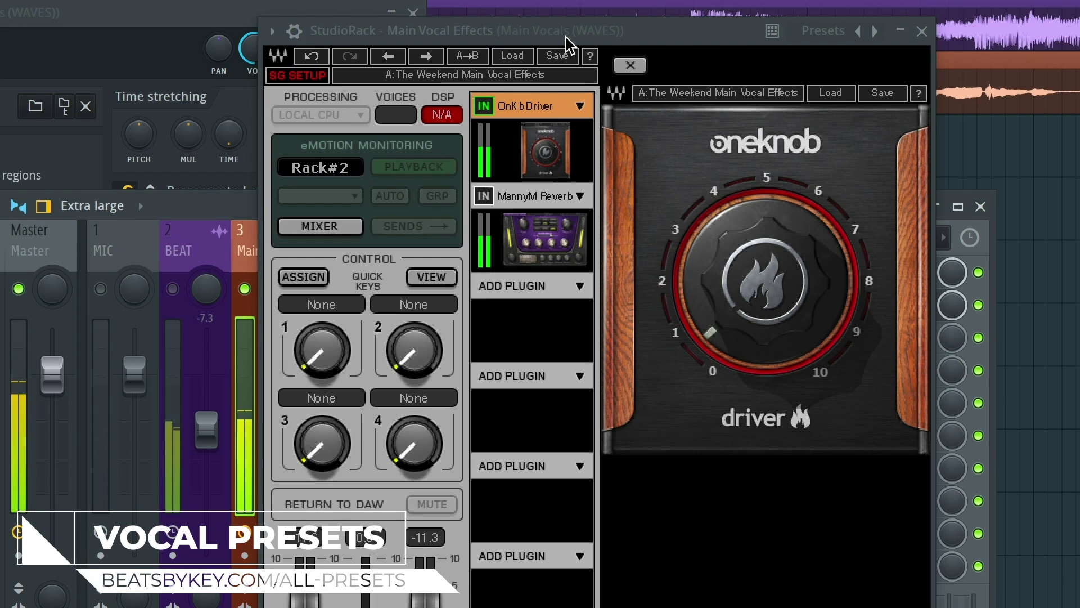
{"action": "left_click", "coordinate": [484, 106]}
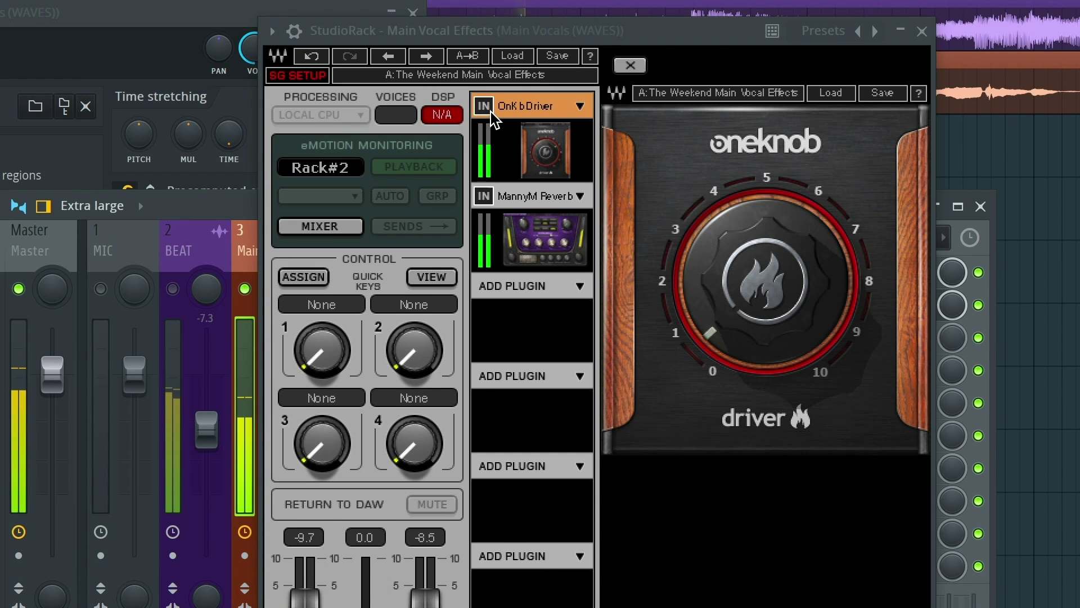
{"action": "left_click", "coordinate": [489, 110]}
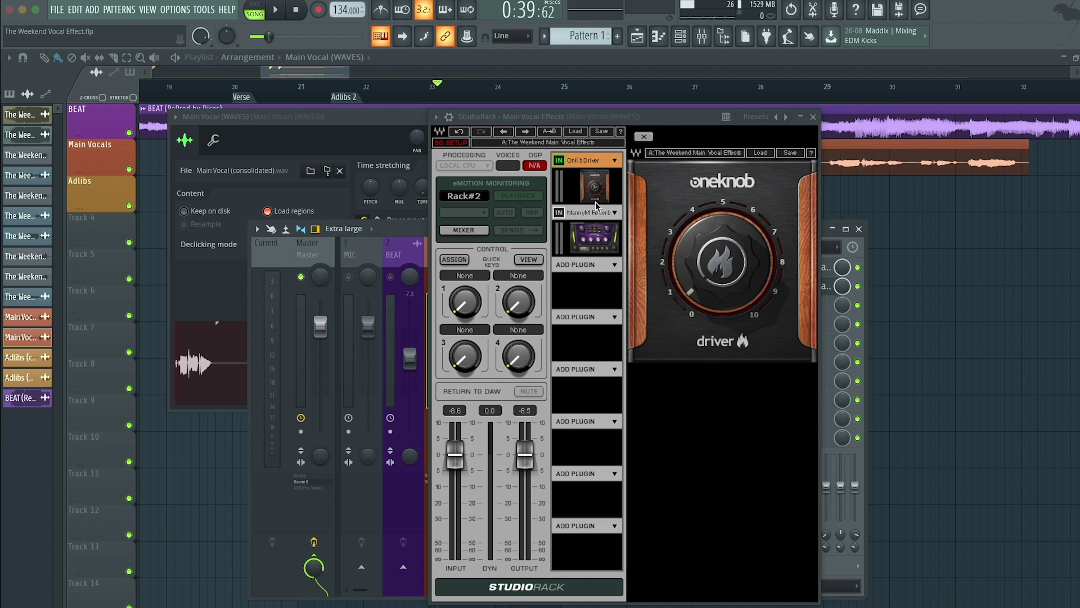
Step: Open the Manny Marroquin Reverb, compare the vocal with it bypassed and active, leave it active, and close the effects rack
{"action": "left_click", "coordinate": [587, 231]}
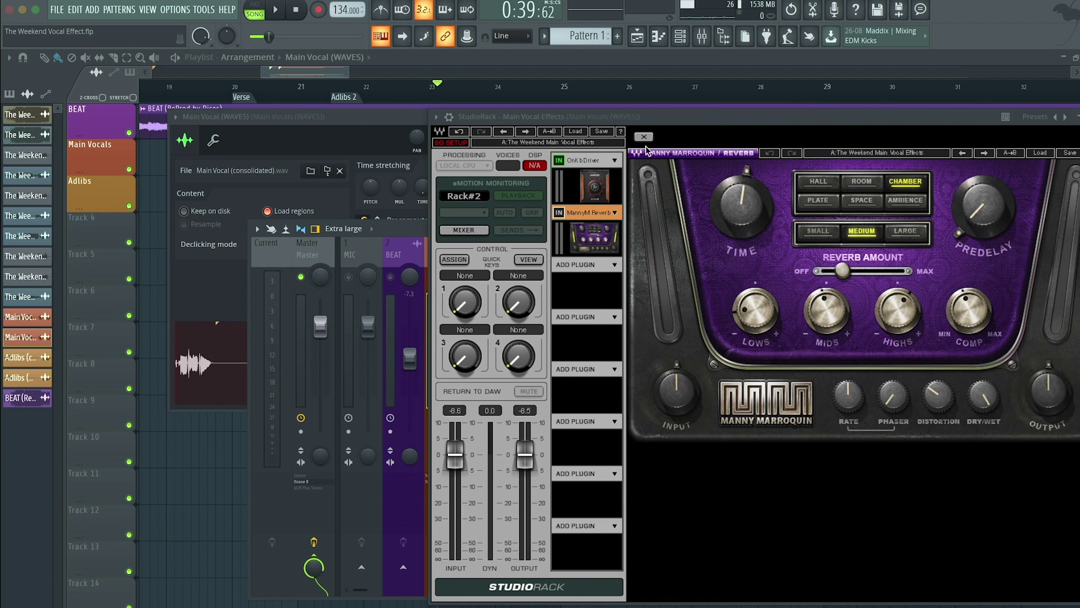
{"action": "left_click_drag", "start_coordinate": [652, 121], "coordinate": [444, 116]}
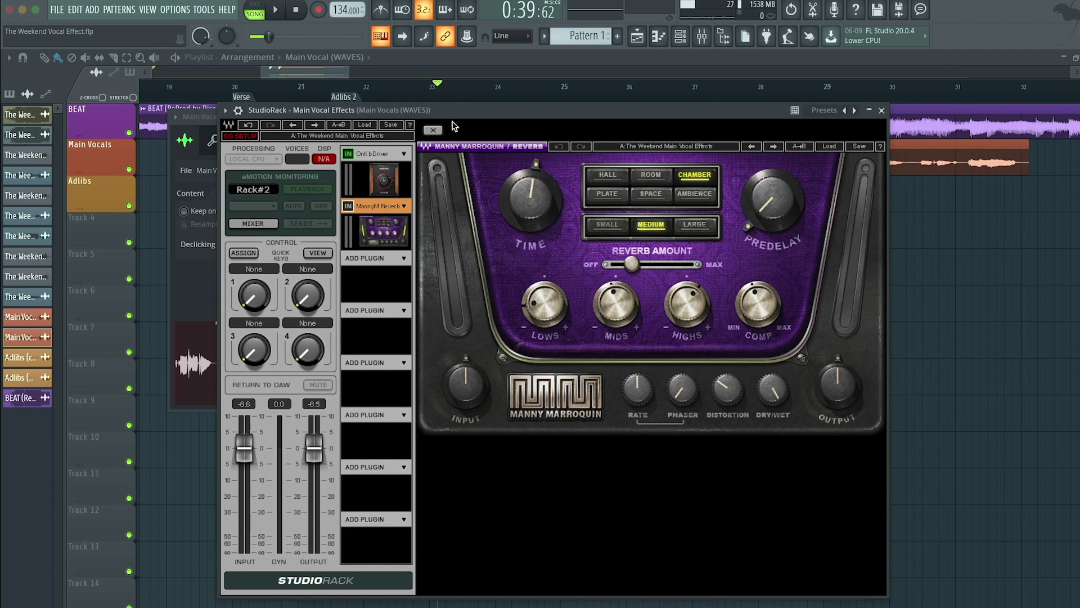
{"action": "left_click", "coordinate": [385, 225]}
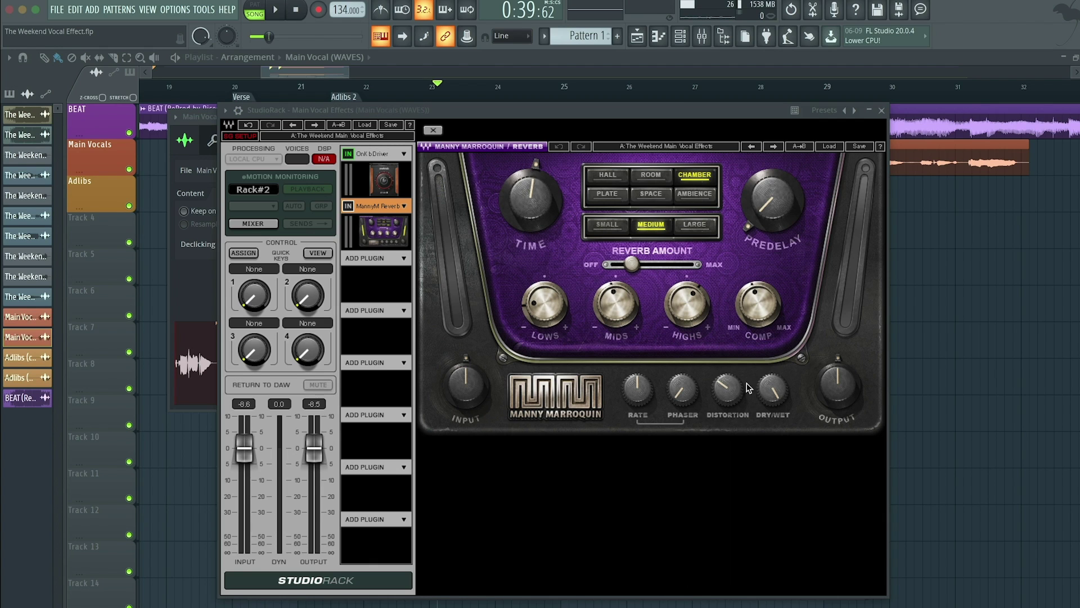
{"action": "left_click", "coordinate": [349, 206]}
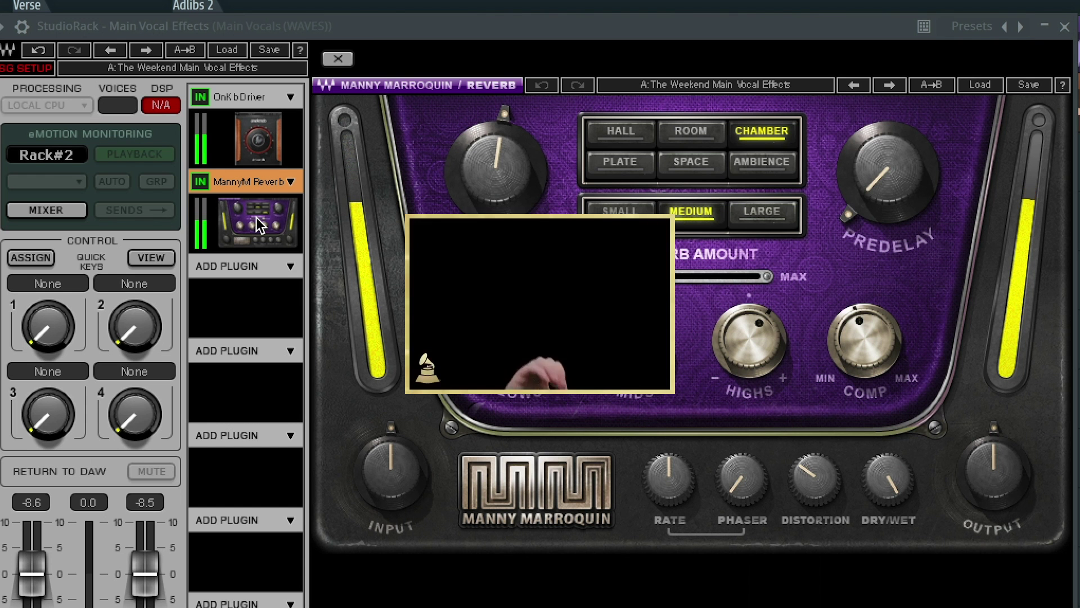
{"action": "left_click", "coordinate": [201, 181]}
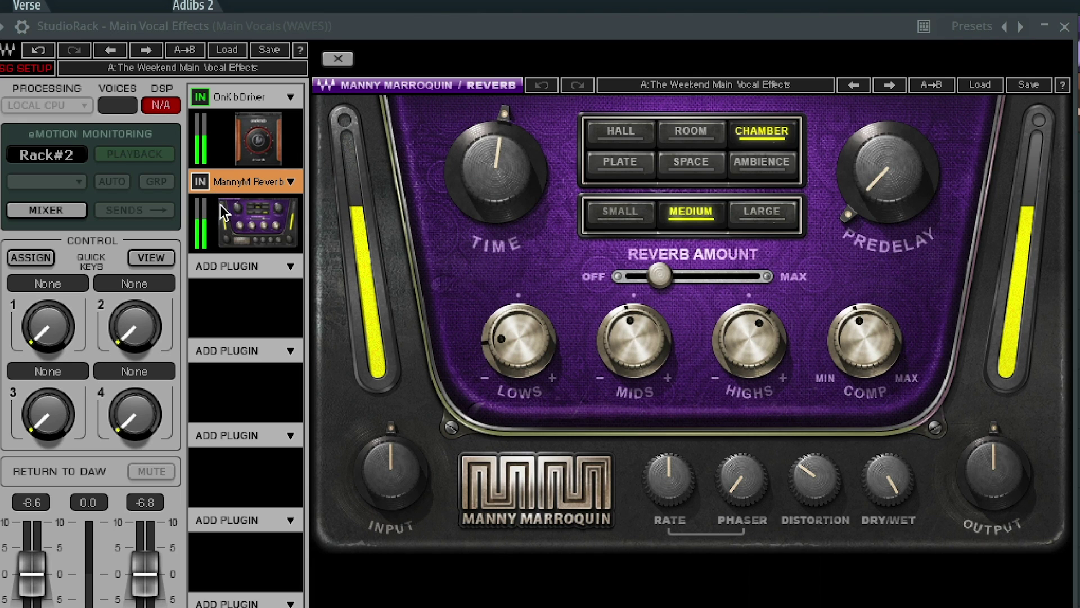
{"action": "left_click", "coordinate": [201, 183]}
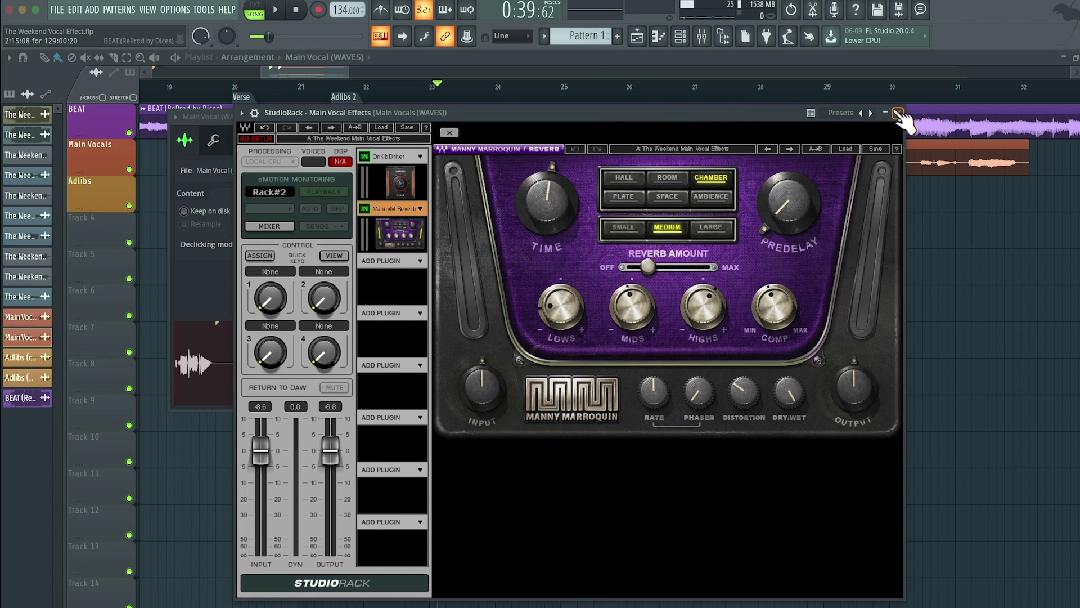
{"action": "left_click", "coordinate": [899, 113]}
Step: View the Adlibs channel's vocal rack and the Main Vocals channel's effects rack from the mixer, closing each one
{"action": "left_click", "coordinate": [484, 249]}
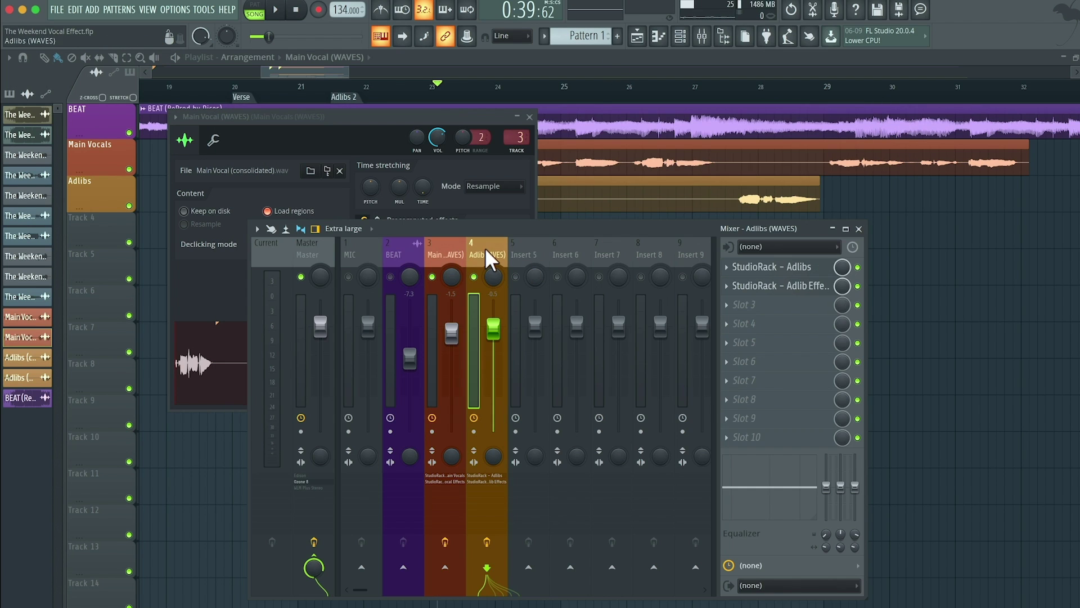
{"action": "left_click", "coordinate": [775, 267]}
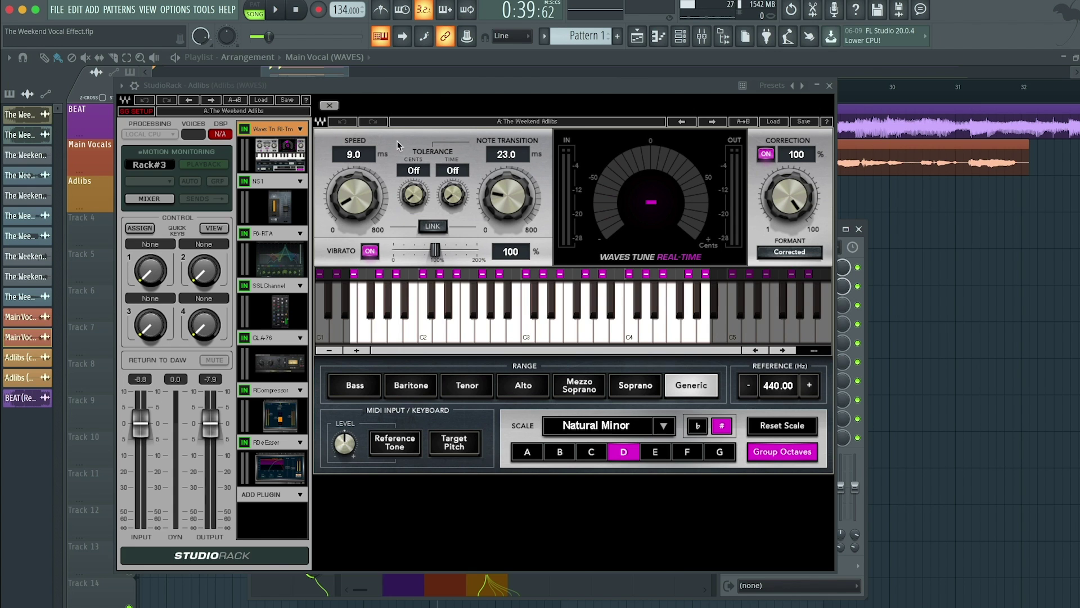
{"action": "left_click", "coordinate": [829, 86]}
{"action": "left_click", "coordinate": [444, 249]}
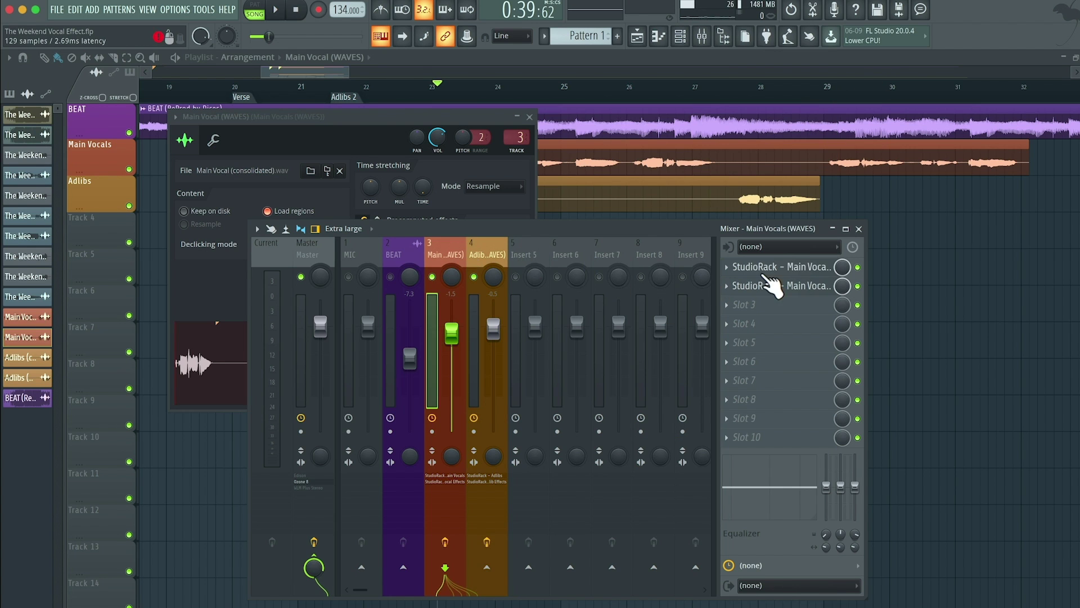
{"action": "left_click", "coordinate": [775, 286]}
{"action": "left_click", "coordinate": [816, 115]}
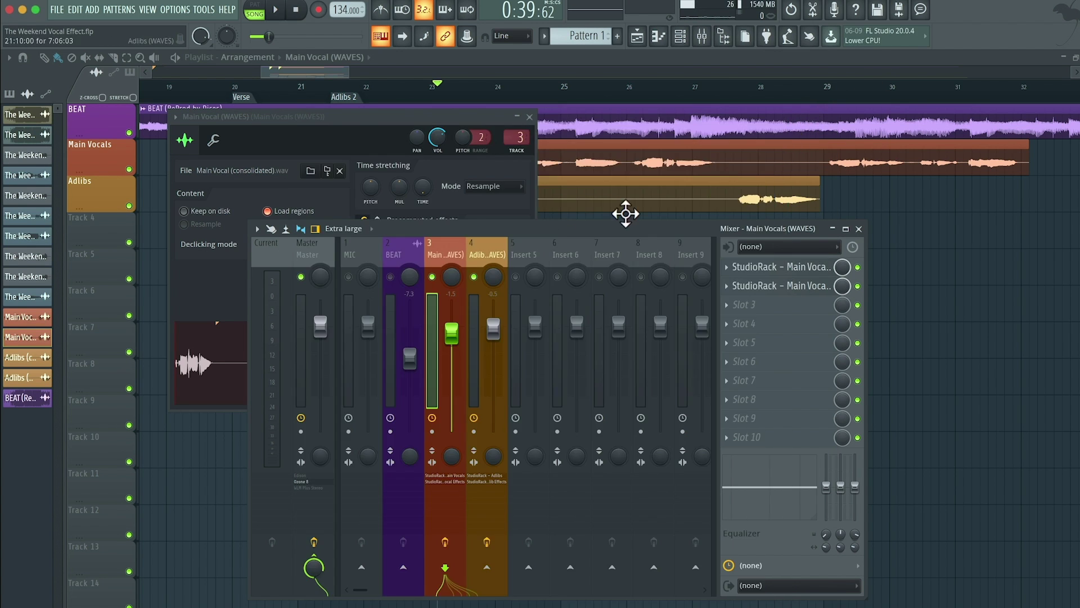
Step: View the Adlib Effects rack on the Adlibs mixer channel and close it
{"action": "left_click", "coordinate": [489, 251]}
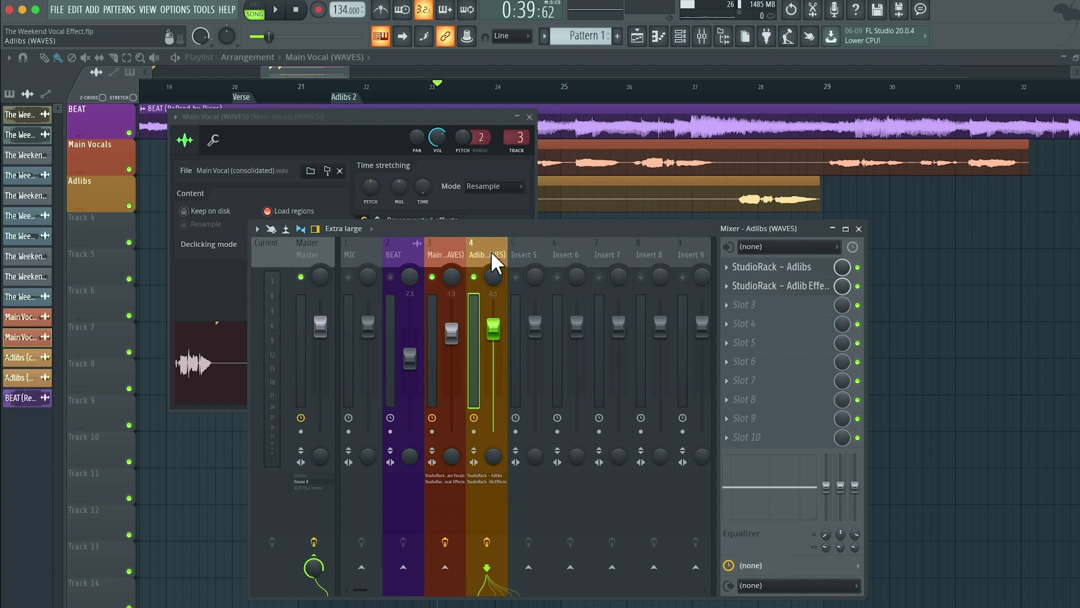
{"action": "left_click", "coordinate": [782, 286]}
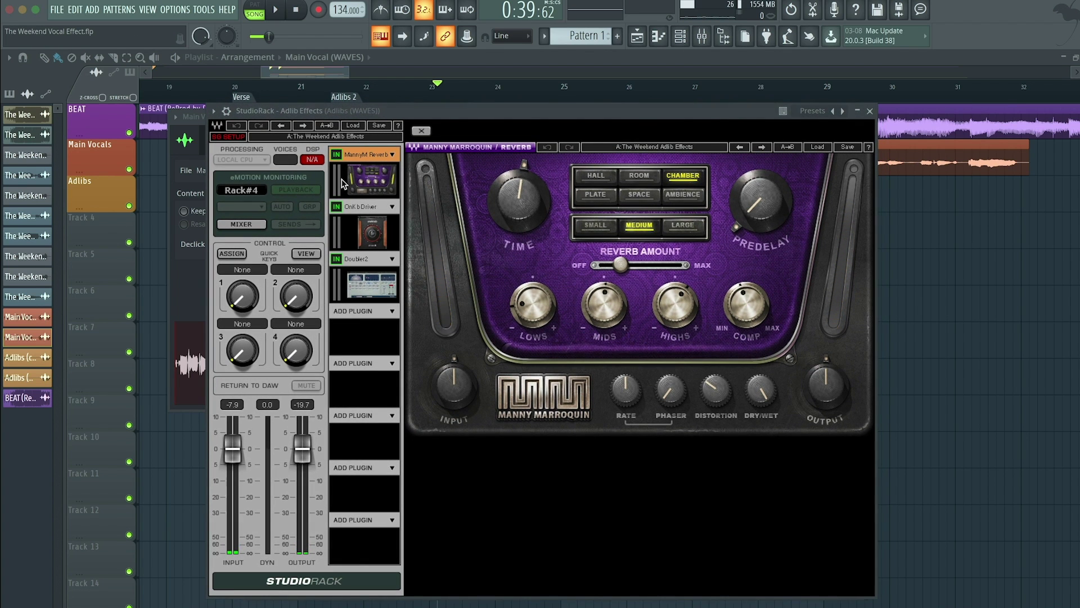
{"action": "left_click", "coordinate": [870, 111]}
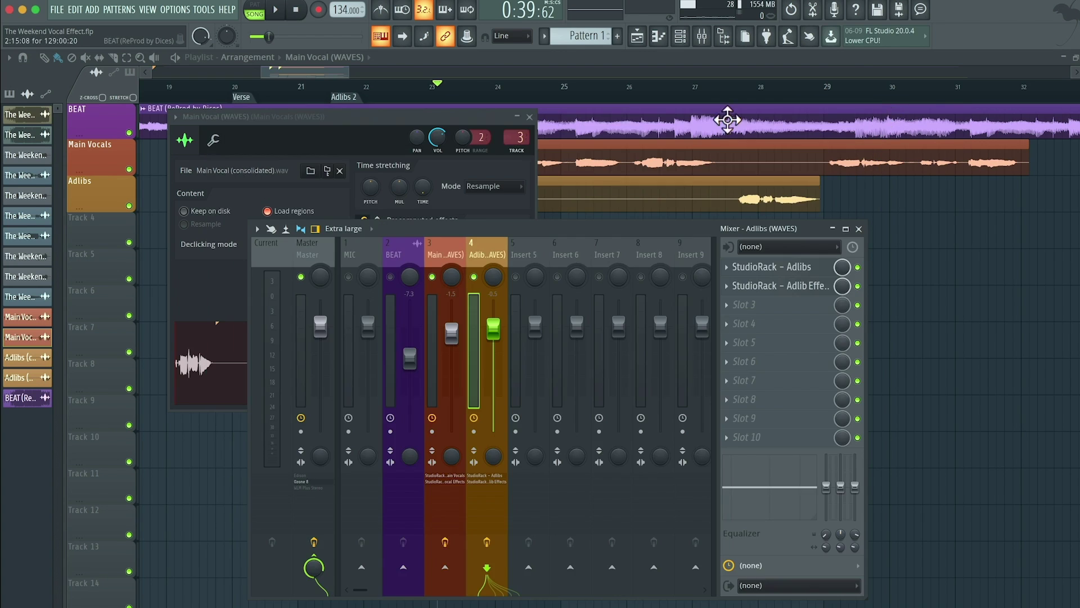
Step: Play the song from the Adlibs 2 marker with the mixer shown
{"action": "left_click", "coordinate": [336, 71]}
{"action": "left_click", "coordinate": [353, 99]}
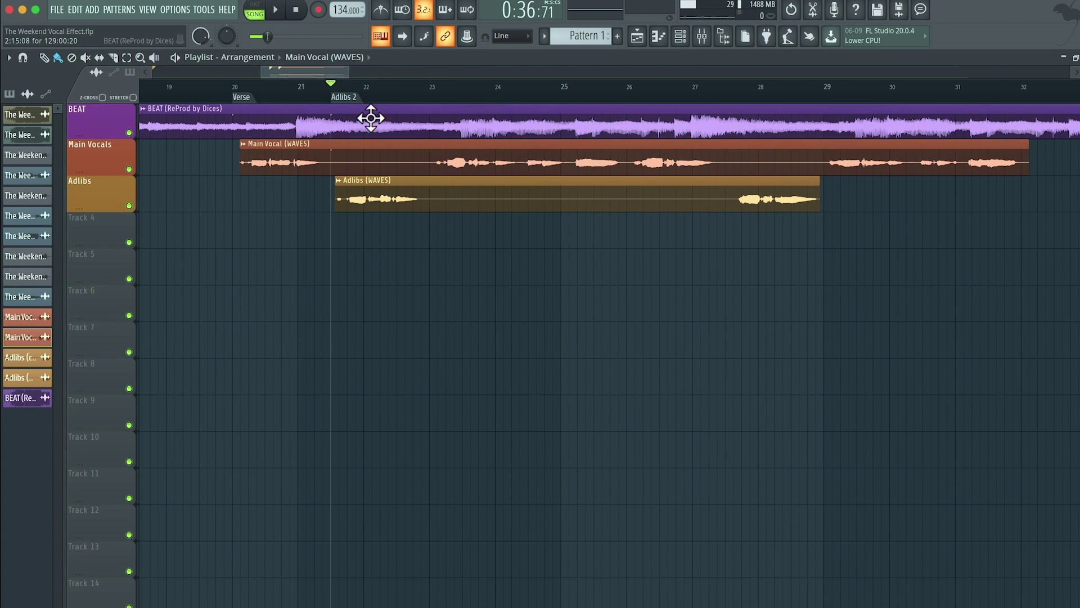
{"action": "key", "text": "space"}
{"action": "left_click", "coordinate": [701, 36]}
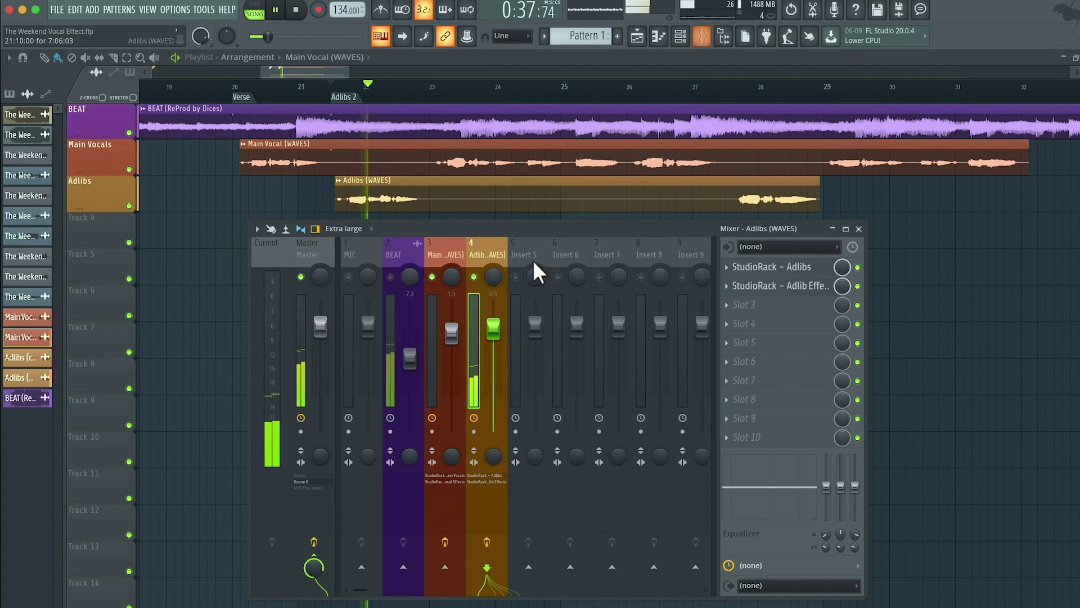
Step: Stop playback, open the Adlib Effects rack on the Adlibs channel, and audition the Manny Marroquin Reverb bypassed and active, leaving it active
{"action": "key", "text": "space"}
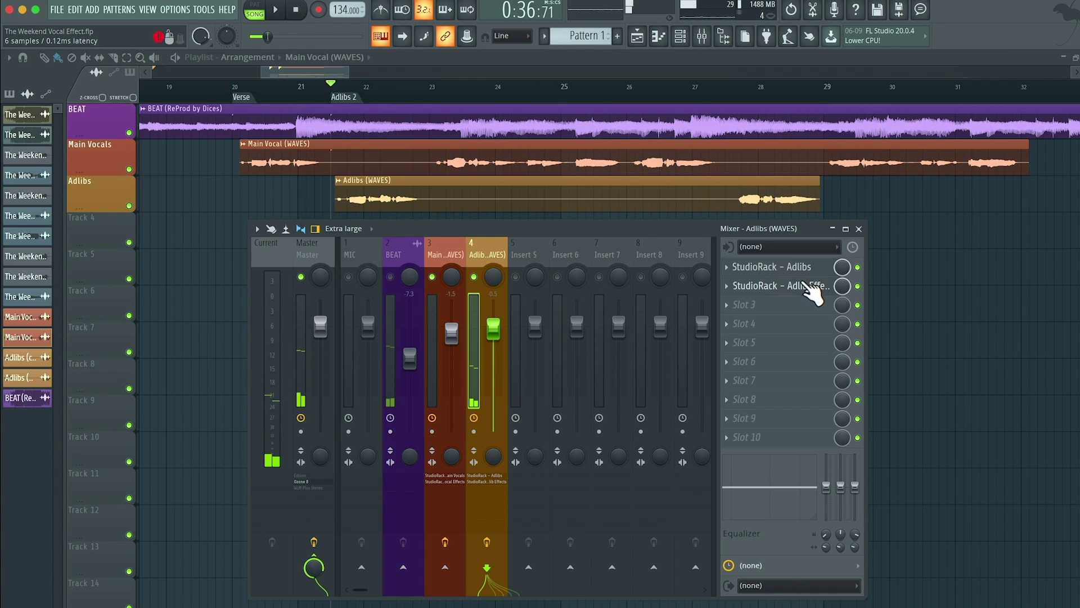
{"action": "left_click", "coordinate": [820, 288]}
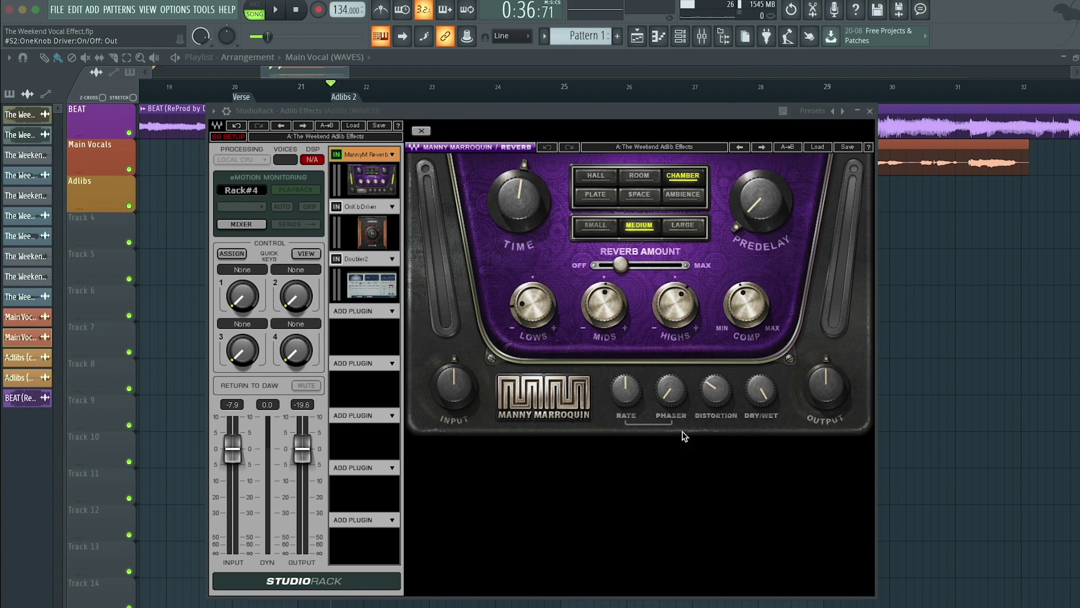
{"action": "left_click", "coordinate": [339, 156]}
{"action": "key", "text": "space"}
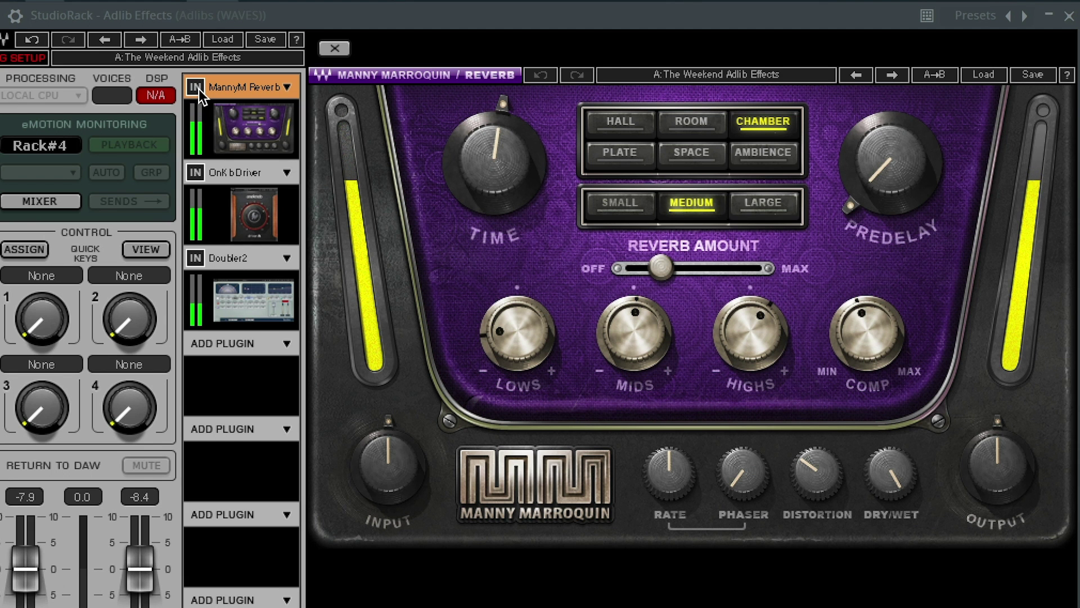
{"action": "left_click", "coordinate": [198, 89]}
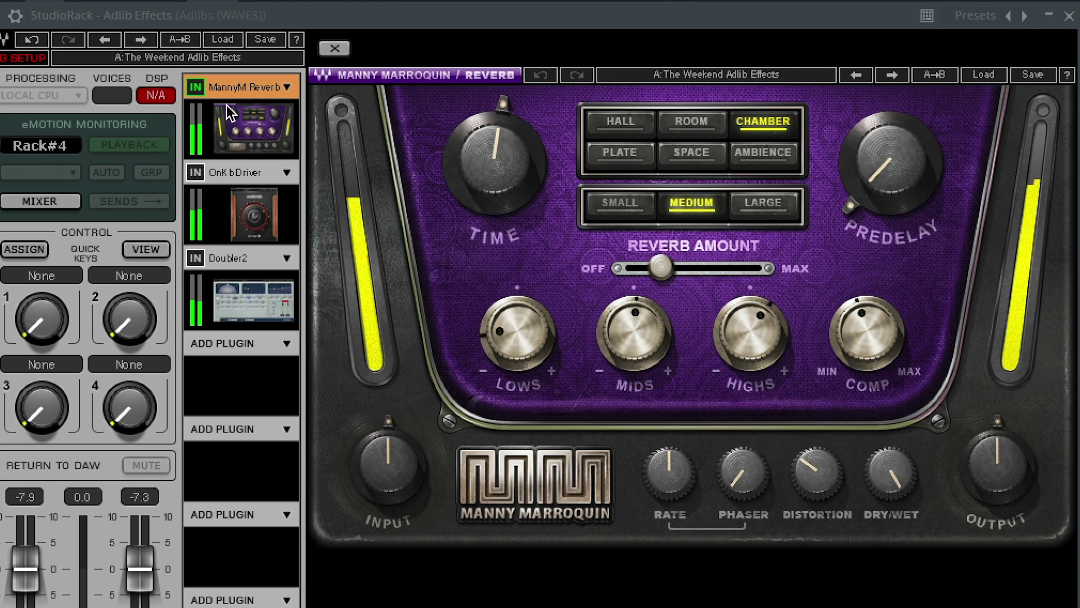
Step: Open the OneKnob Driver in the Adlib Effects rack and compare the adlibs with it active and bypassed, leaving it active
{"action": "left_click", "coordinate": [219, 175]}
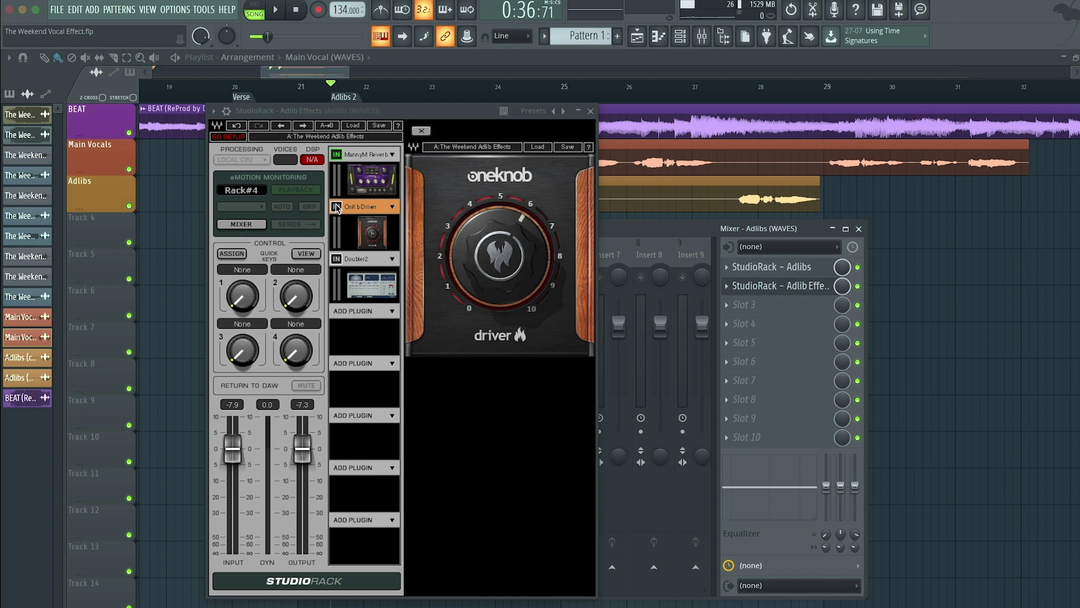
{"action": "left_click", "coordinate": [336, 206]}
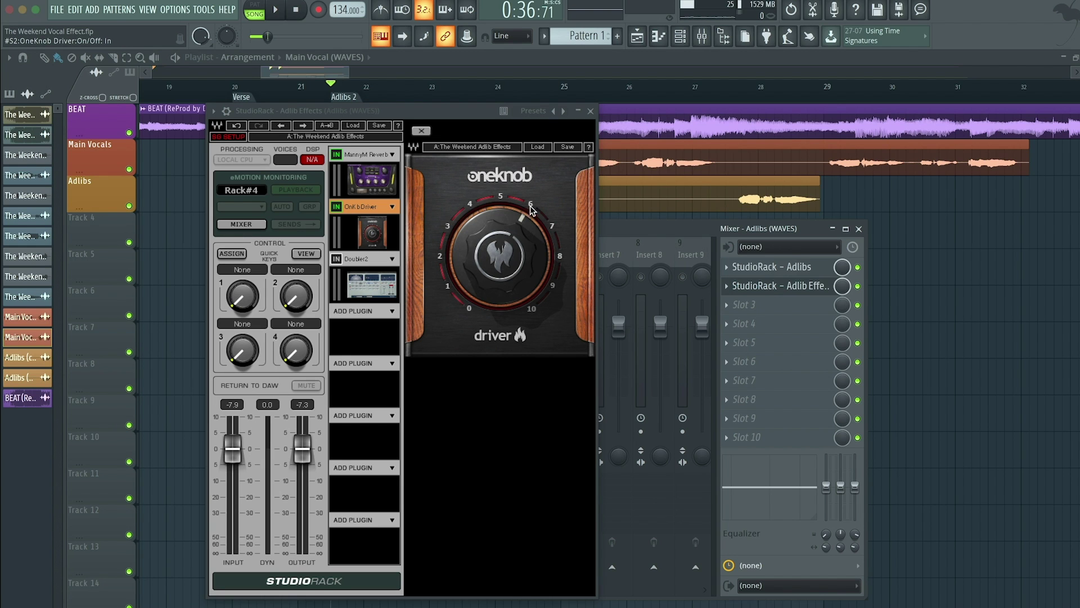
{"action": "left_click_drag", "start_coordinate": [466, 115], "coordinate": [543, 115]}
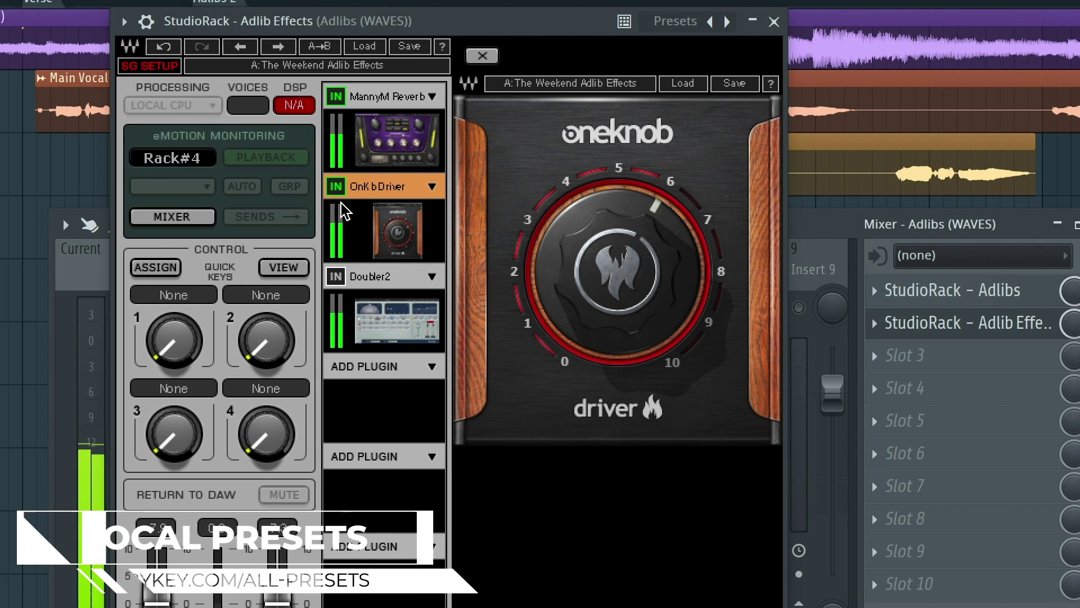
{"action": "left_click", "coordinate": [345, 188]}
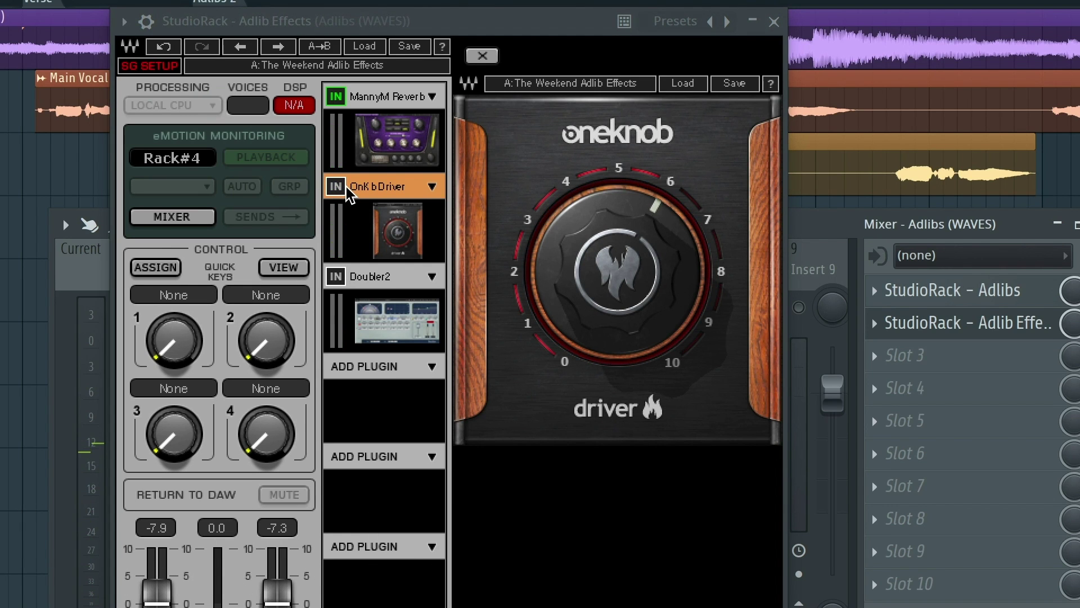
{"action": "left_click", "coordinate": [336, 187]}
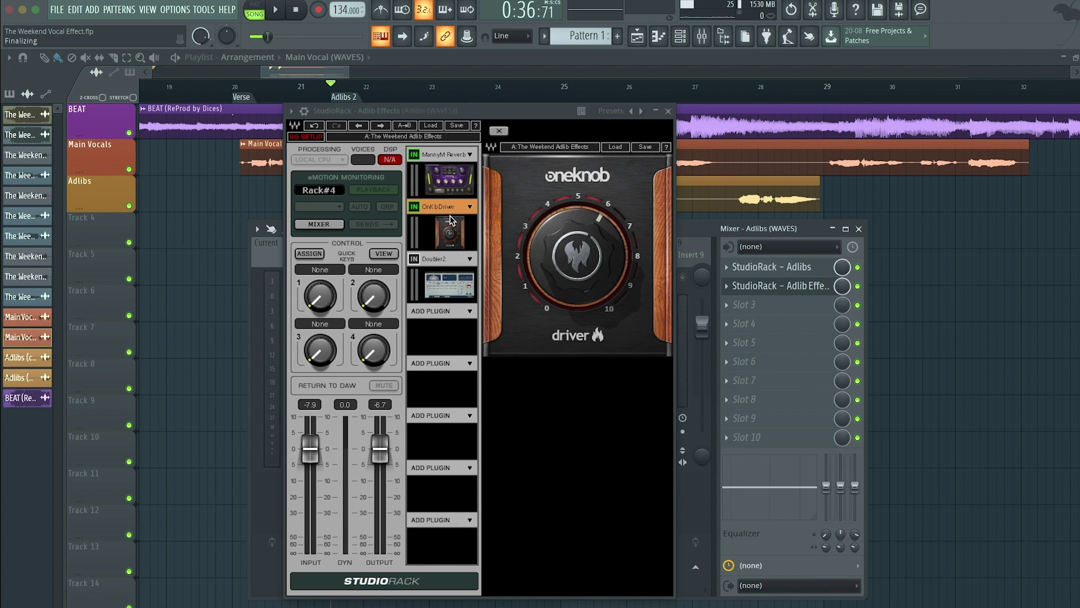
Step: Open Doubler2 in the Adlib Effects rack, compare the adlibs with it bypassed and active during playback, and leave it active
{"action": "left_click", "coordinate": [444, 283]}
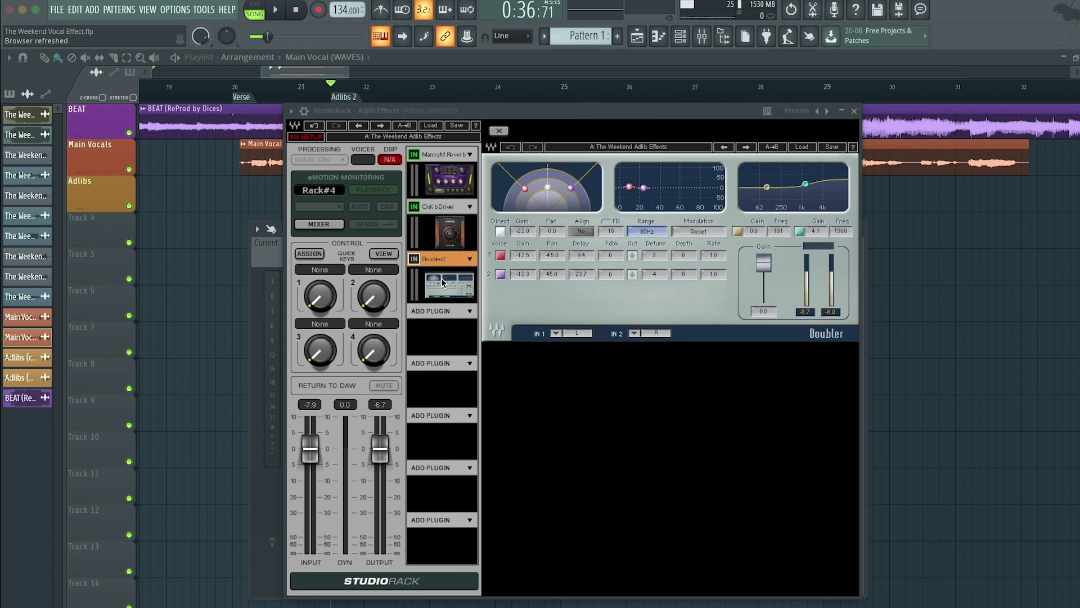
{"action": "left_click", "coordinate": [417, 261]}
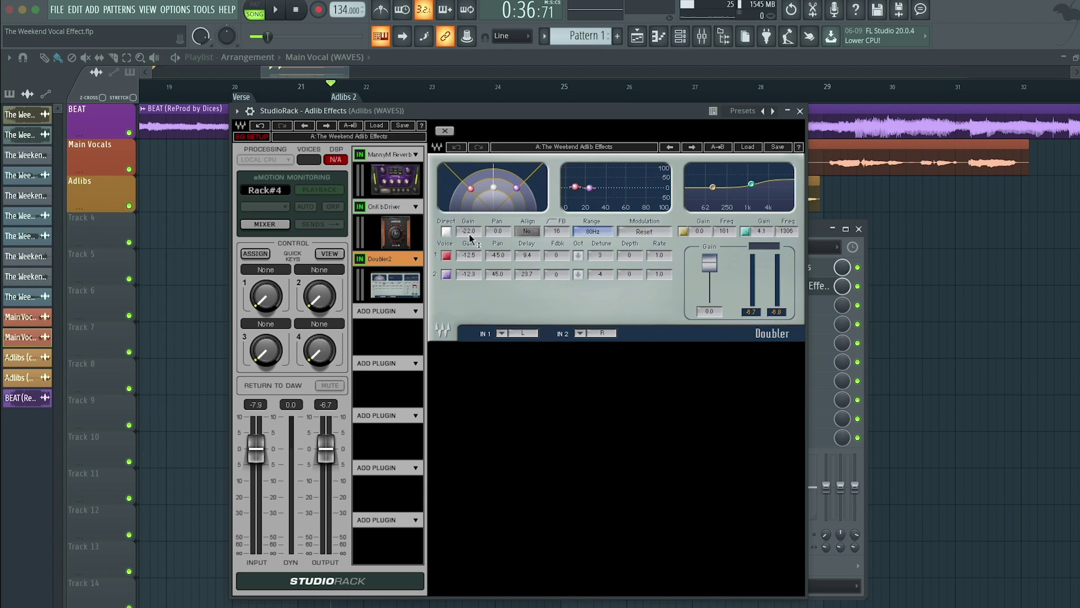
{"action": "key", "text": "space"}
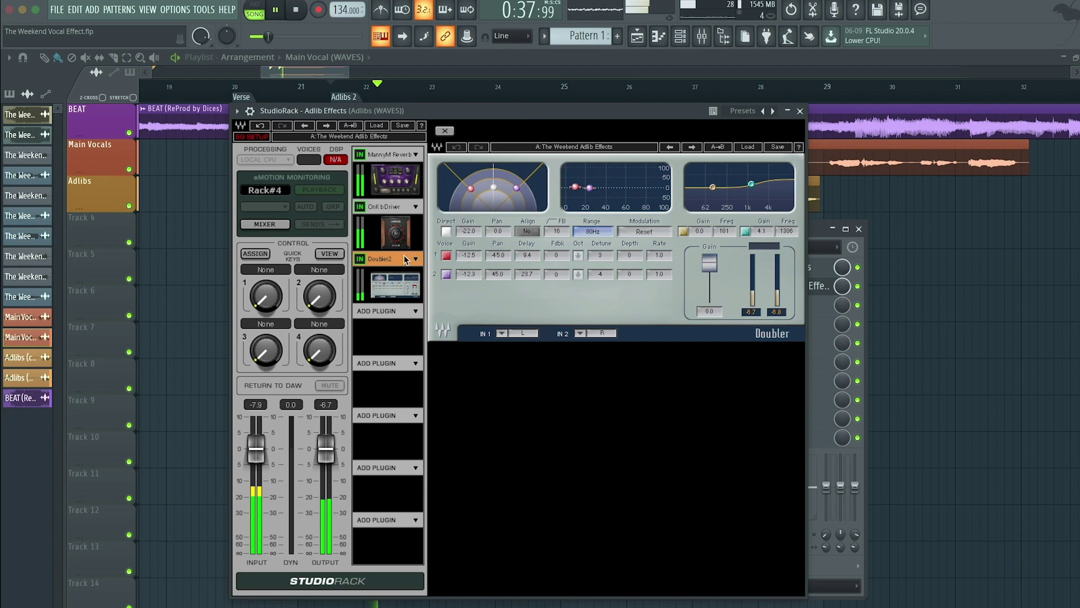
{"action": "left_click", "coordinate": [359, 259]}
{"action": "key", "text": "space"}
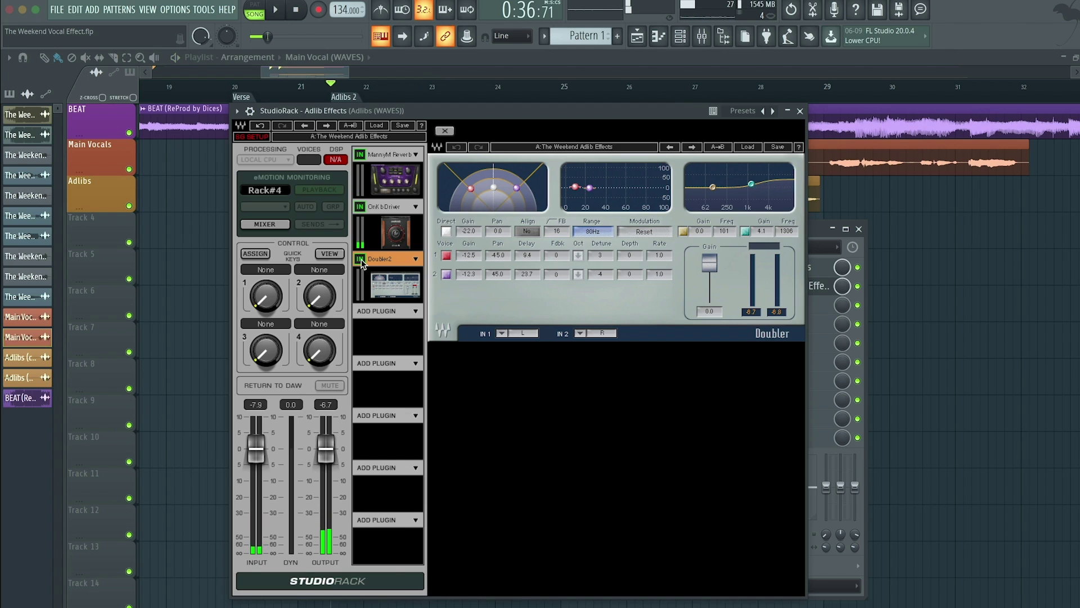
{"action": "key", "text": "space"}
{"action": "left_click", "coordinate": [360, 260]}
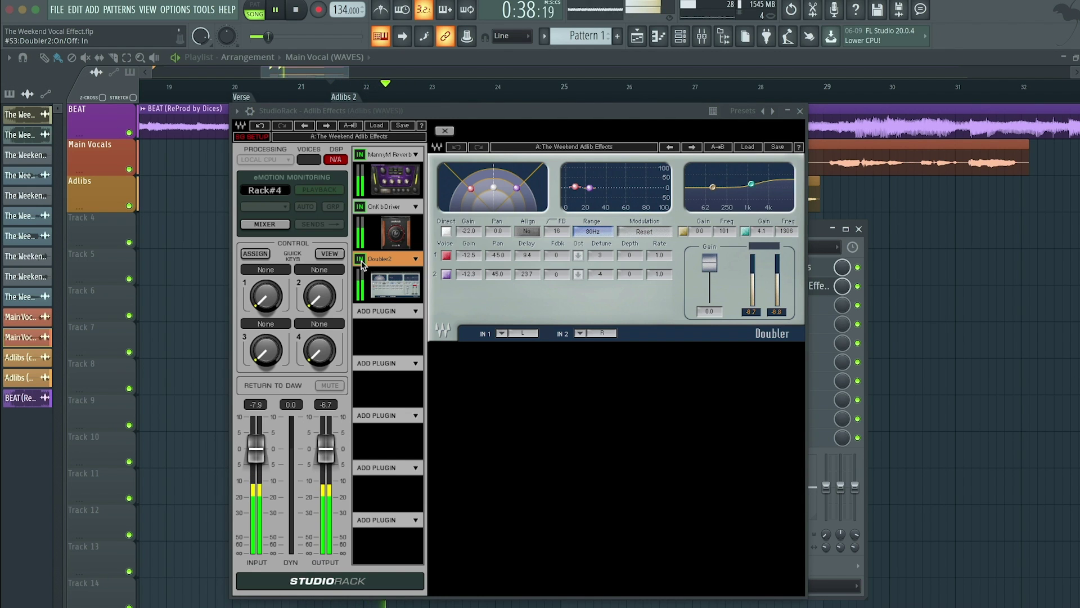
{"action": "key", "text": "space"}
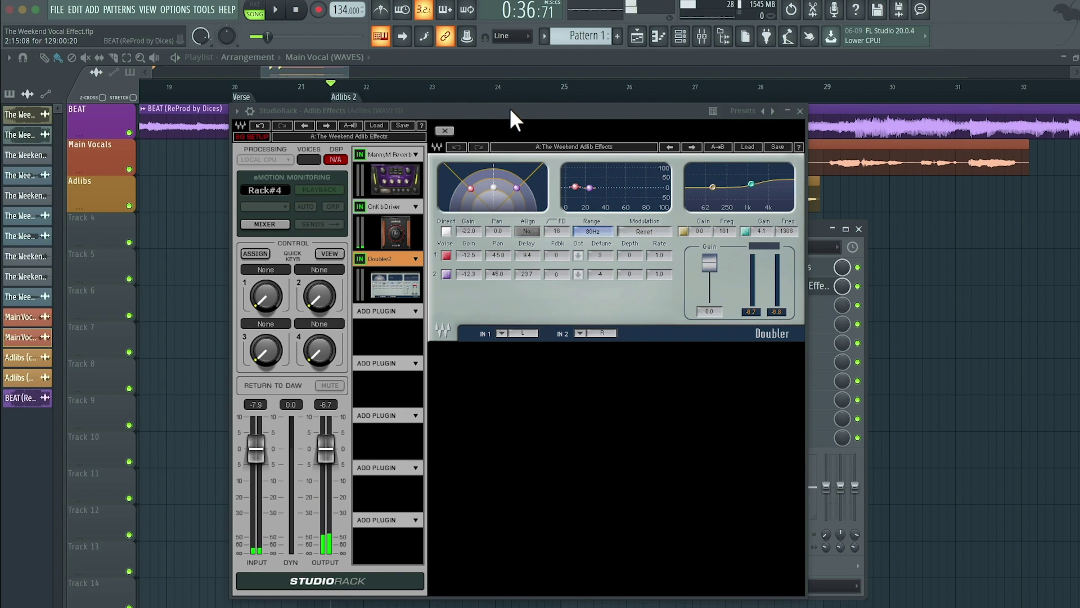
Step: Reposition the Adlib Effects rack window and close it to return to the mixer
{"action": "left_click", "coordinate": [510, 110]}
{"action": "left_click_drag", "start_coordinate": [523, 113], "coordinate": [598, 123]}
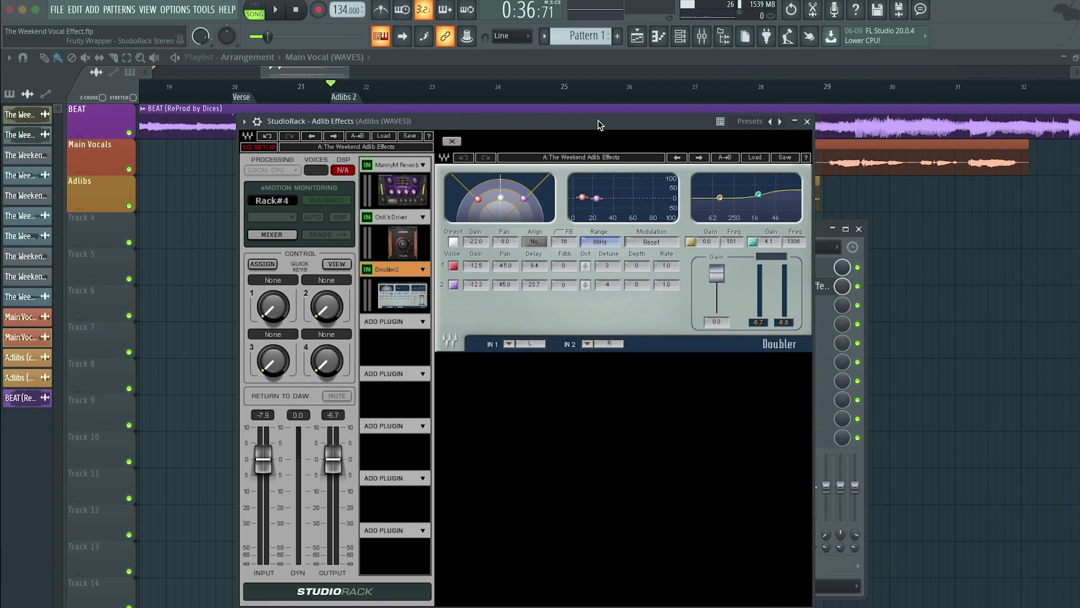
{"action": "left_click", "coordinate": [807, 121]}
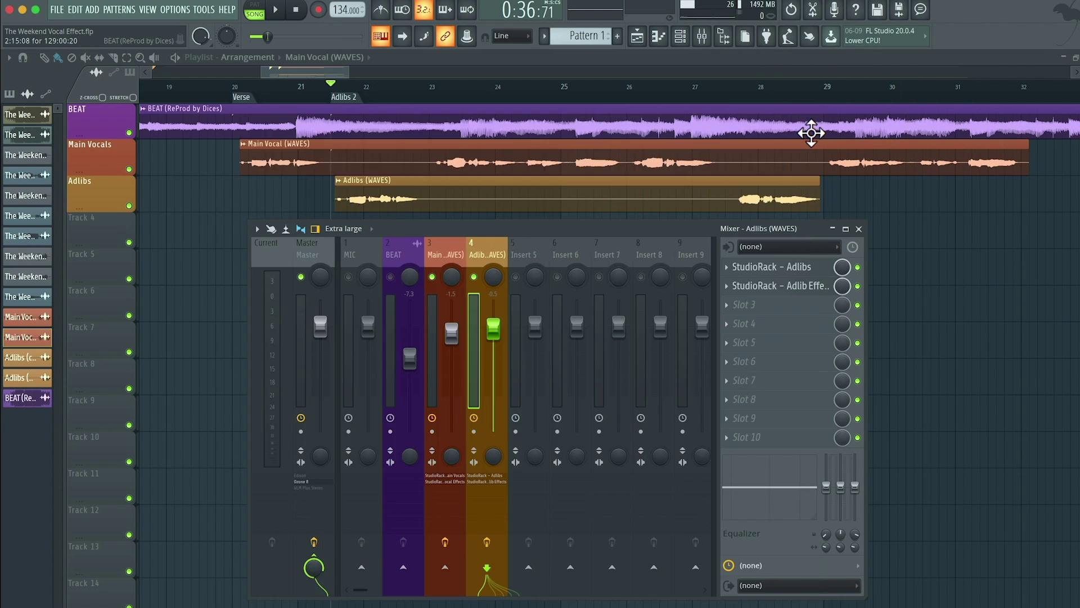